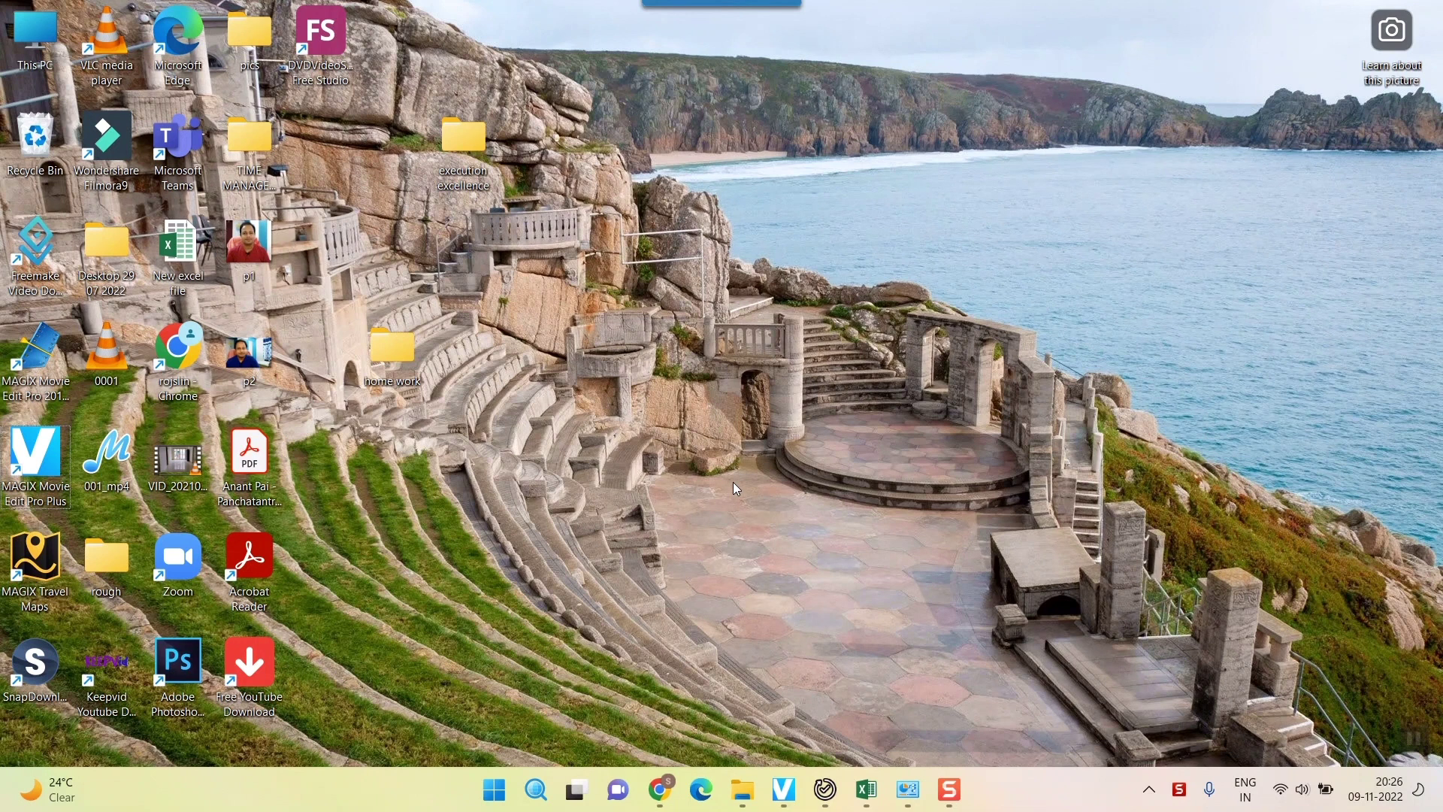
# Step: In Start's All apps, view and dismiss uninstall options for Acrobat Reader, Adobe Audition CC 2014 and MAGIX Travel Maps
pyautogui.press('super')
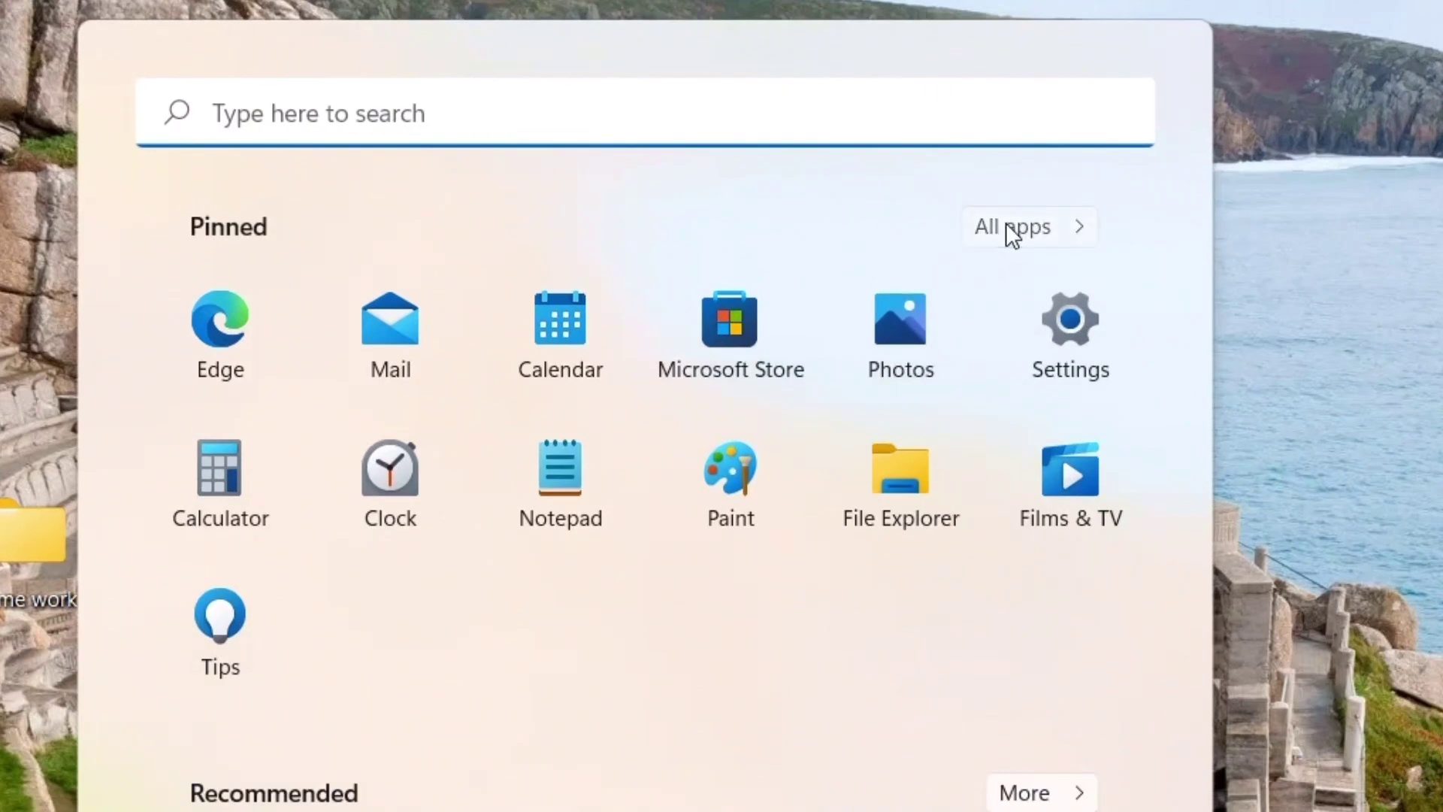
pyautogui.click(1006, 222)
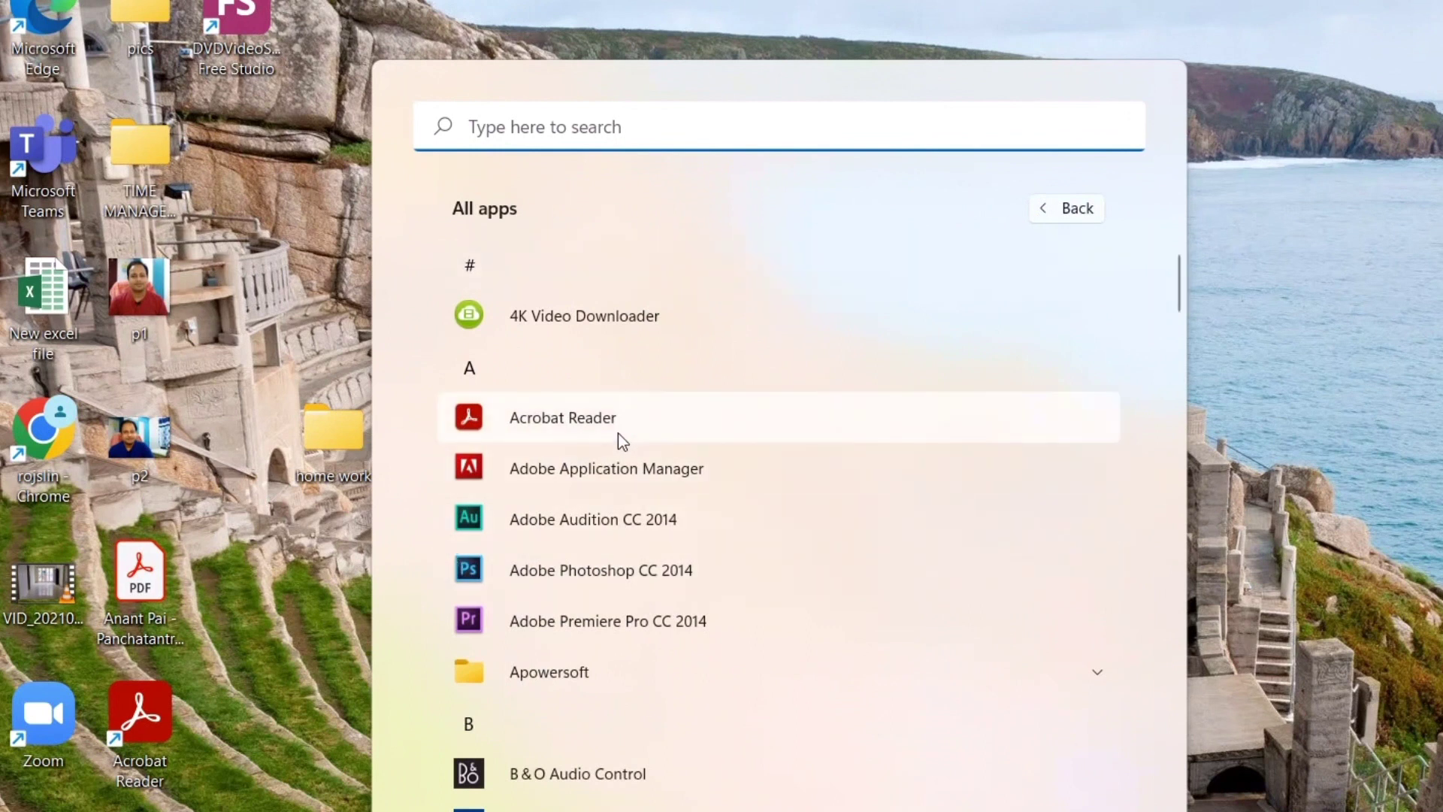
pyautogui.rightClick(618, 422)
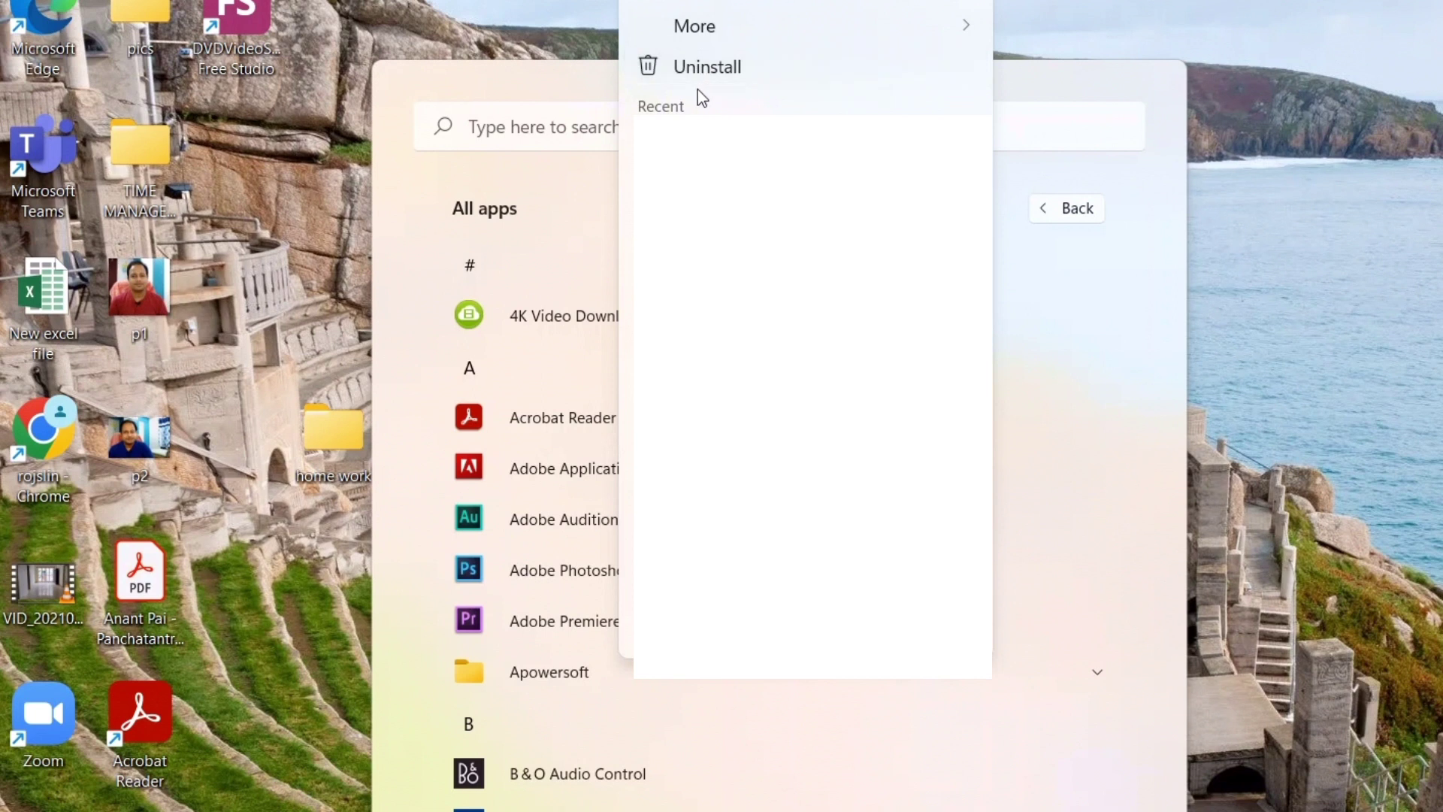
pyautogui.click(536, 521)
pyautogui.rightClick(537, 518)
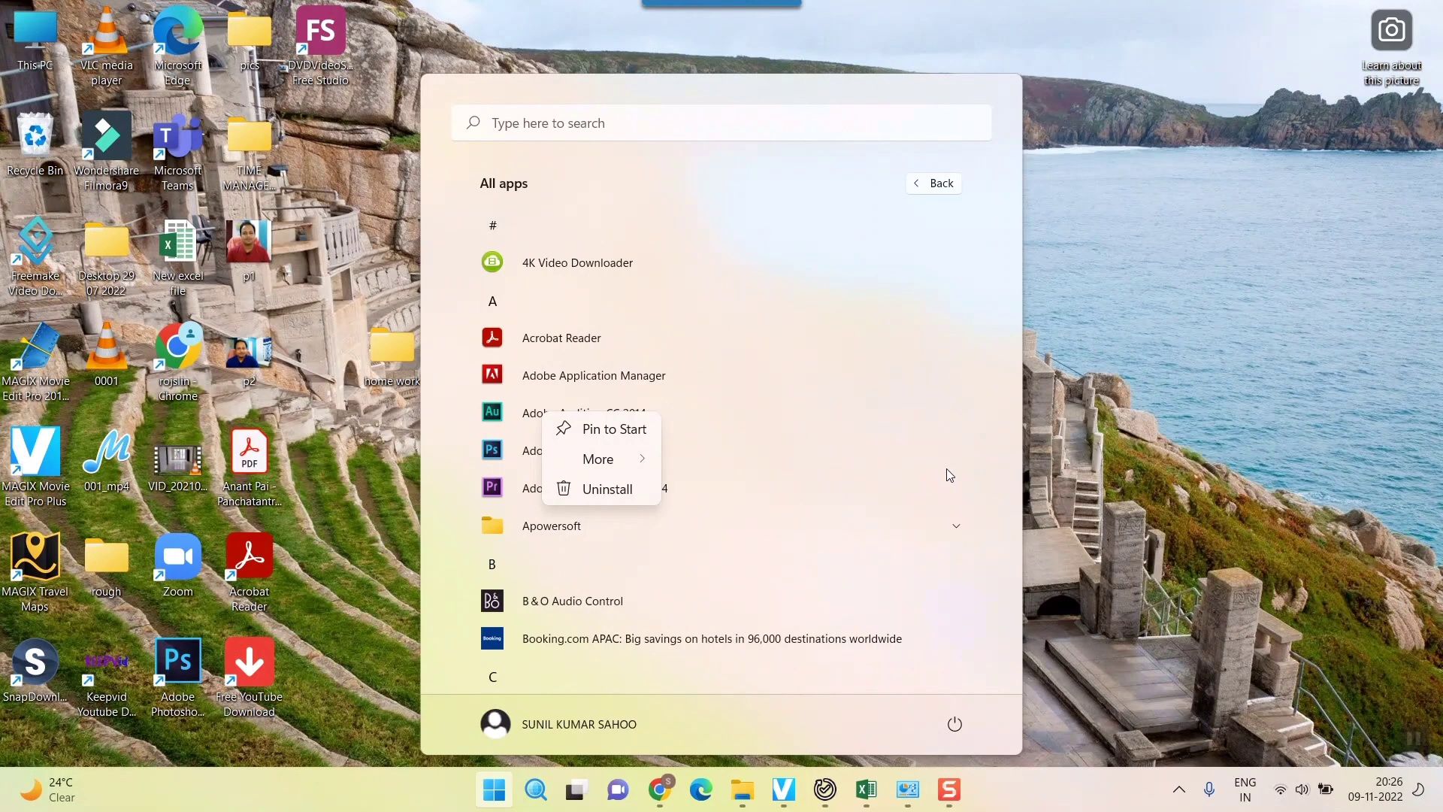
pyautogui.click(948, 474)
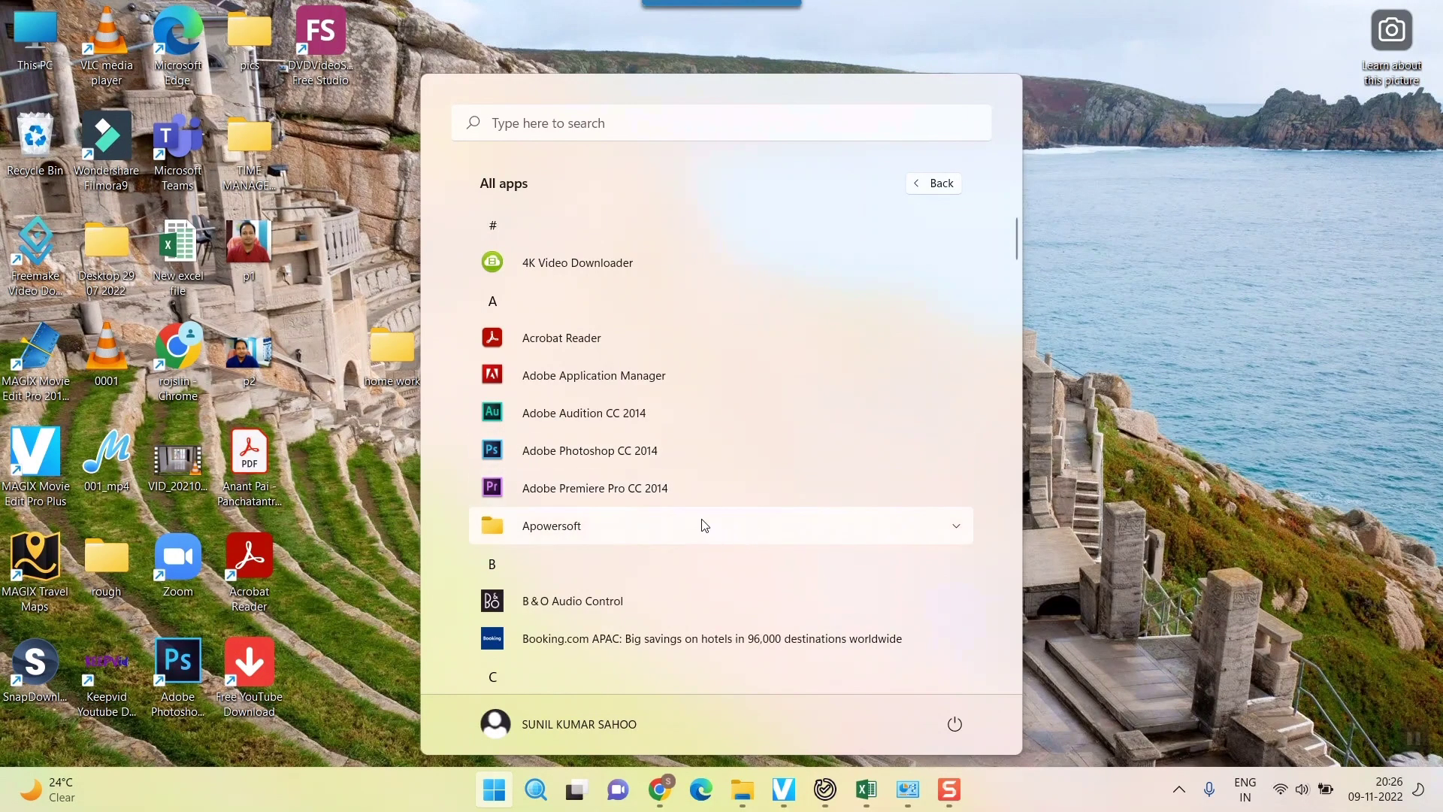
pyautogui.scroll(-3, 702, 524)
pyautogui.scroll(-2, 709, 519)
pyautogui.scroll(-2, 712, 510)
pyautogui.scroll(-2, 713, 514)
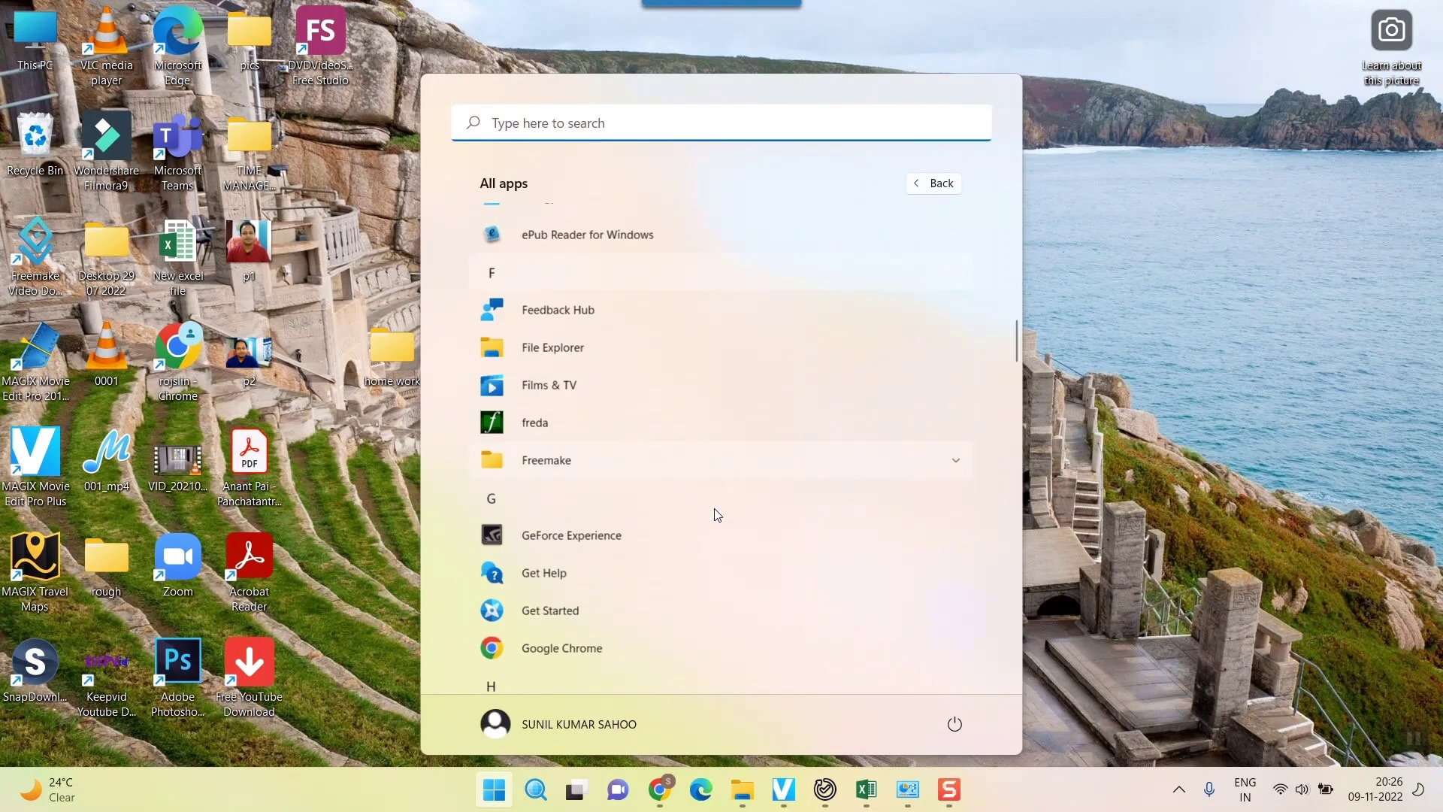
pyautogui.scroll(-2, 714, 515)
pyautogui.scroll(-2, 716, 516)
pyautogui.scroll(-1, 715, 519)
pyautogui.scroll(-3, 715, 522)
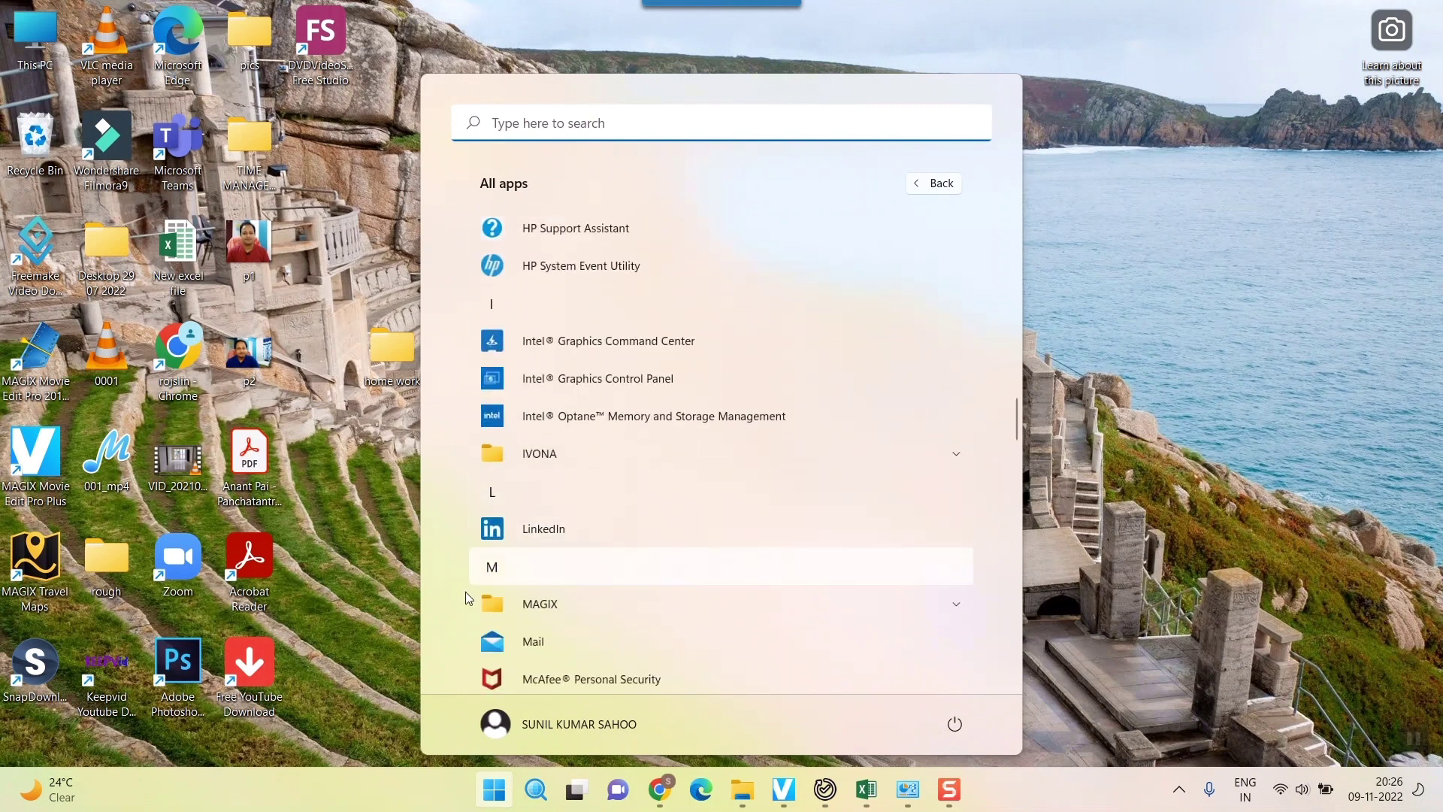
pyautogui.click(940, 608)
pyautogui.scroll(-2, 811, 579)
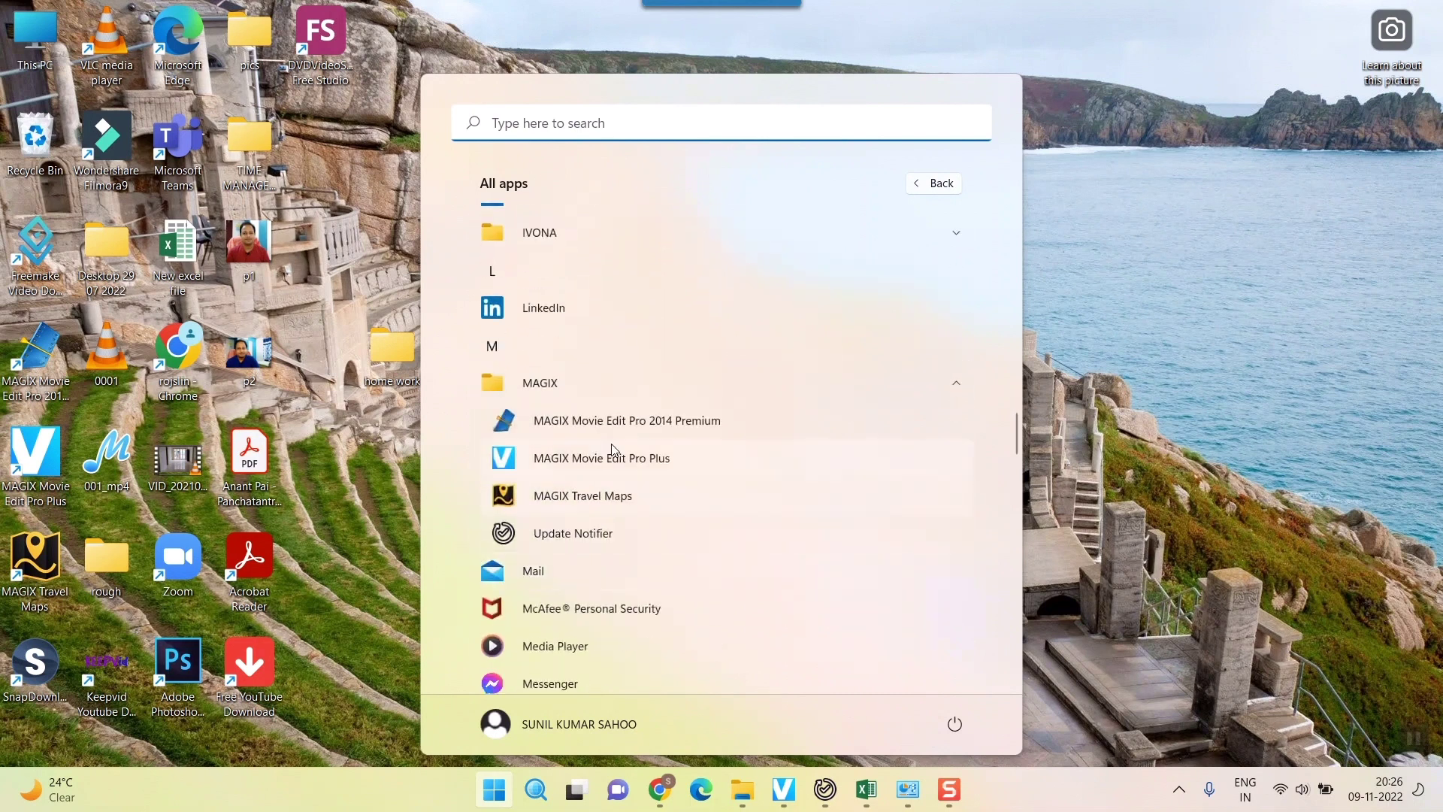
pyautogui.rightClick(569, 505)
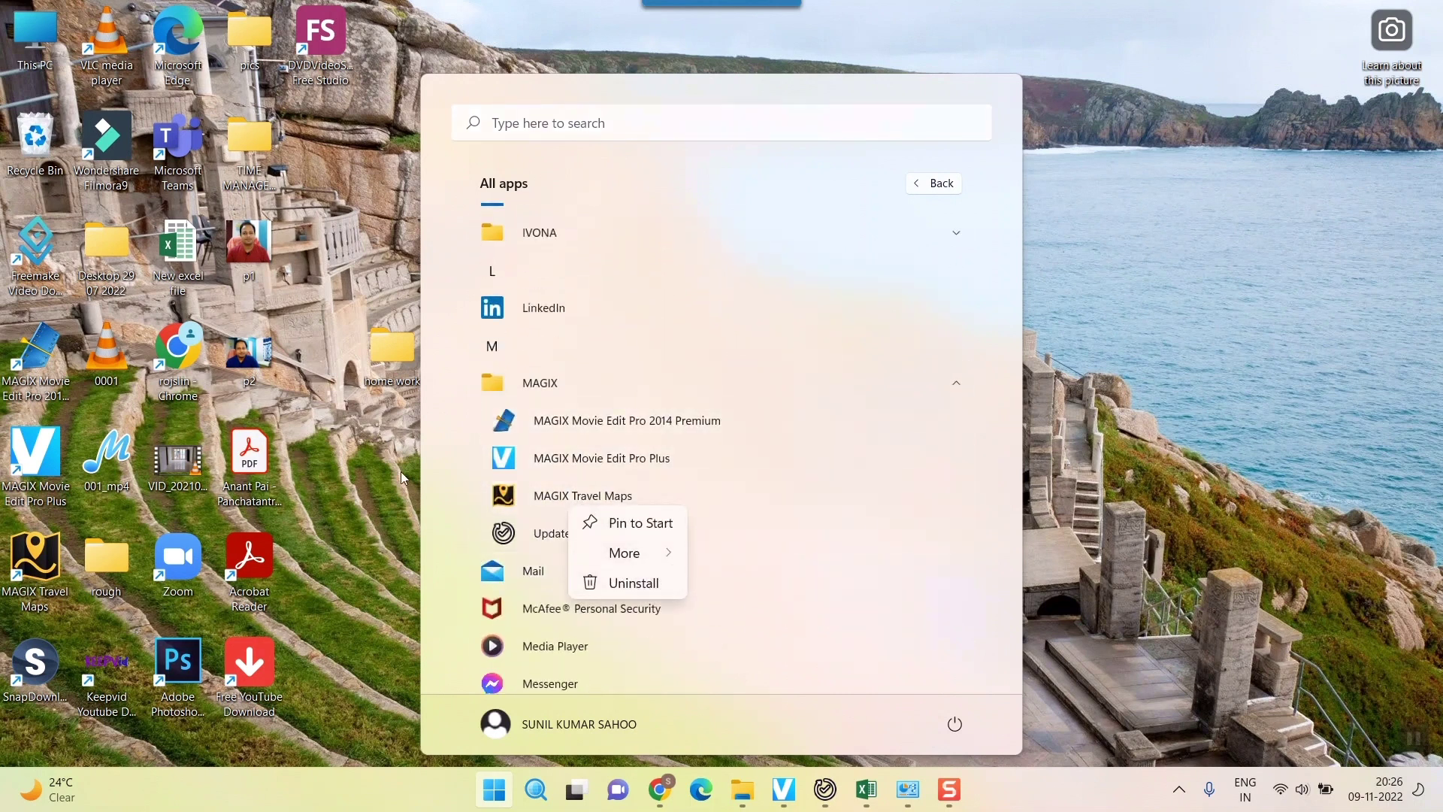
pyautogui.click(455, 403)
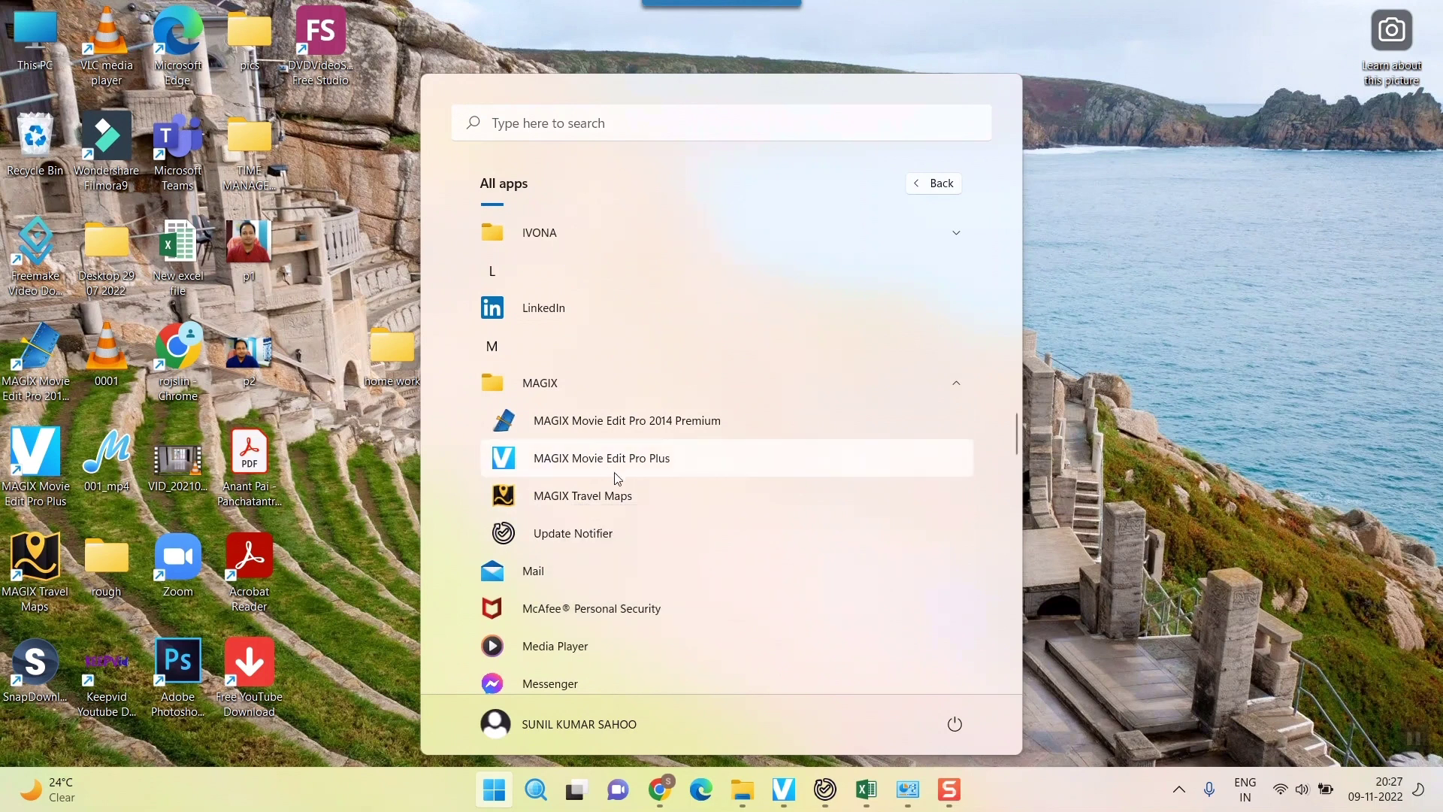
pyautogui.scroll(5, 615, 478)
pyautogui.scroll(3, 615, 479)
# Step: Launch Settings from Start and go to Apps > Apps & features
pyautogui.press('super')
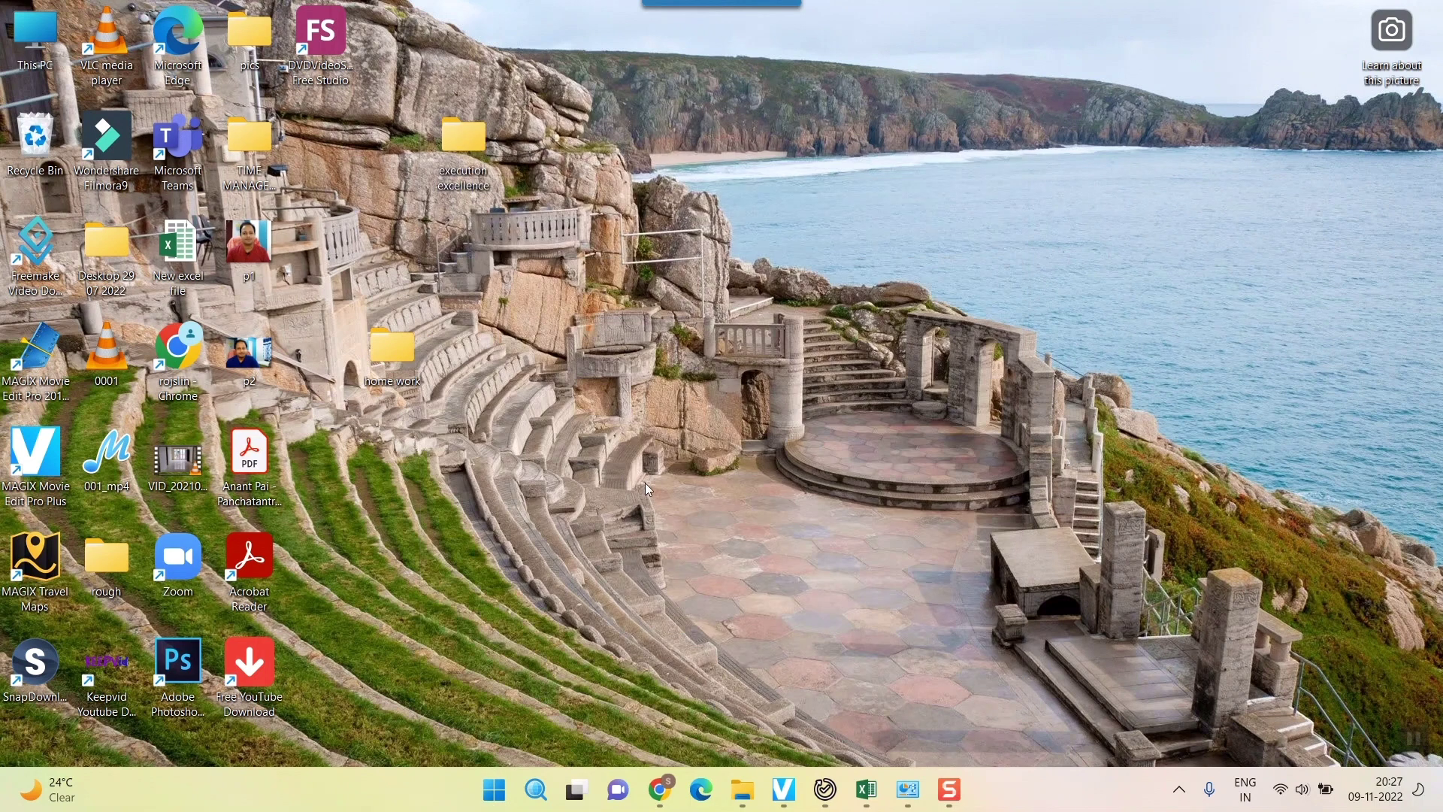
pyautogui.press('super')
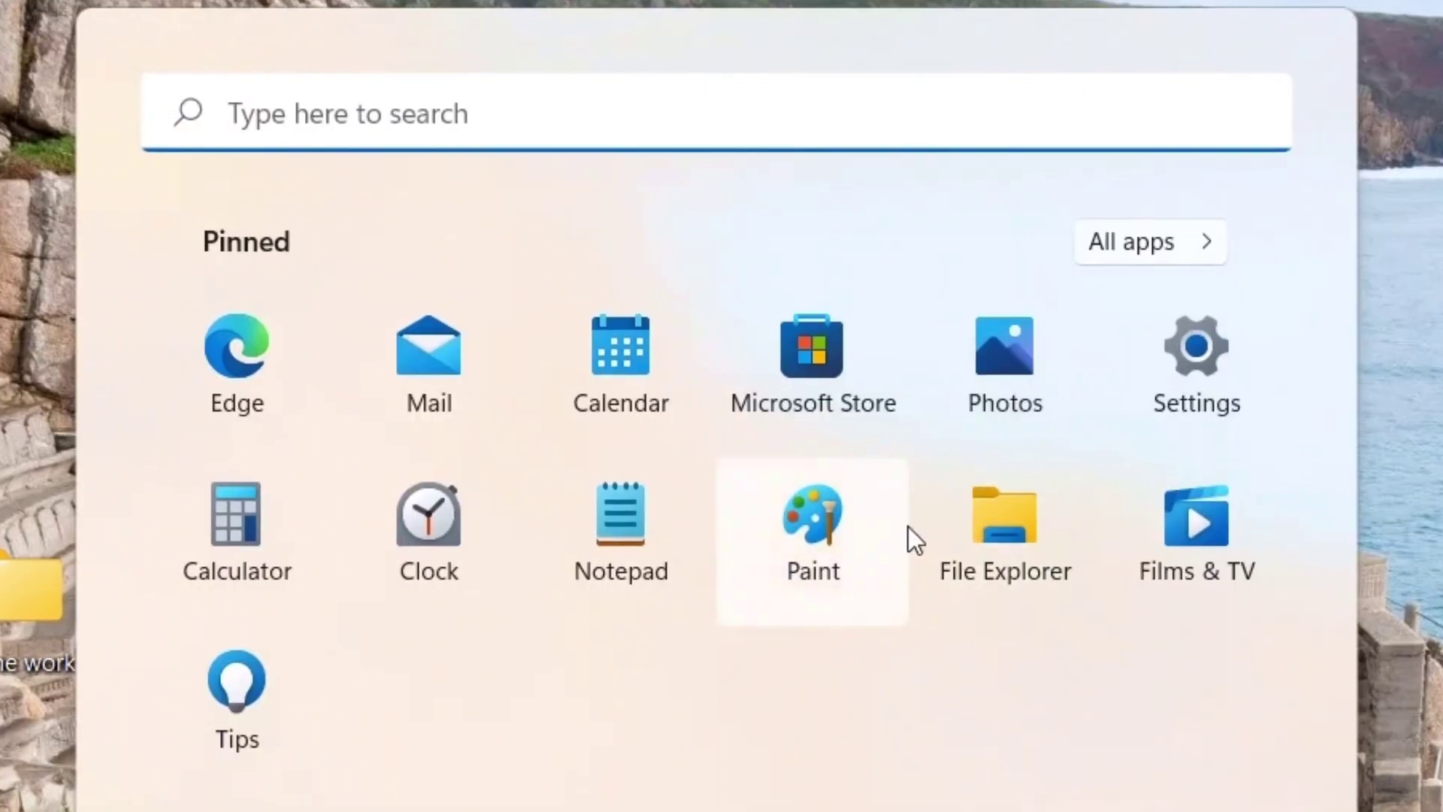
pyautogui.click(1198, 364)
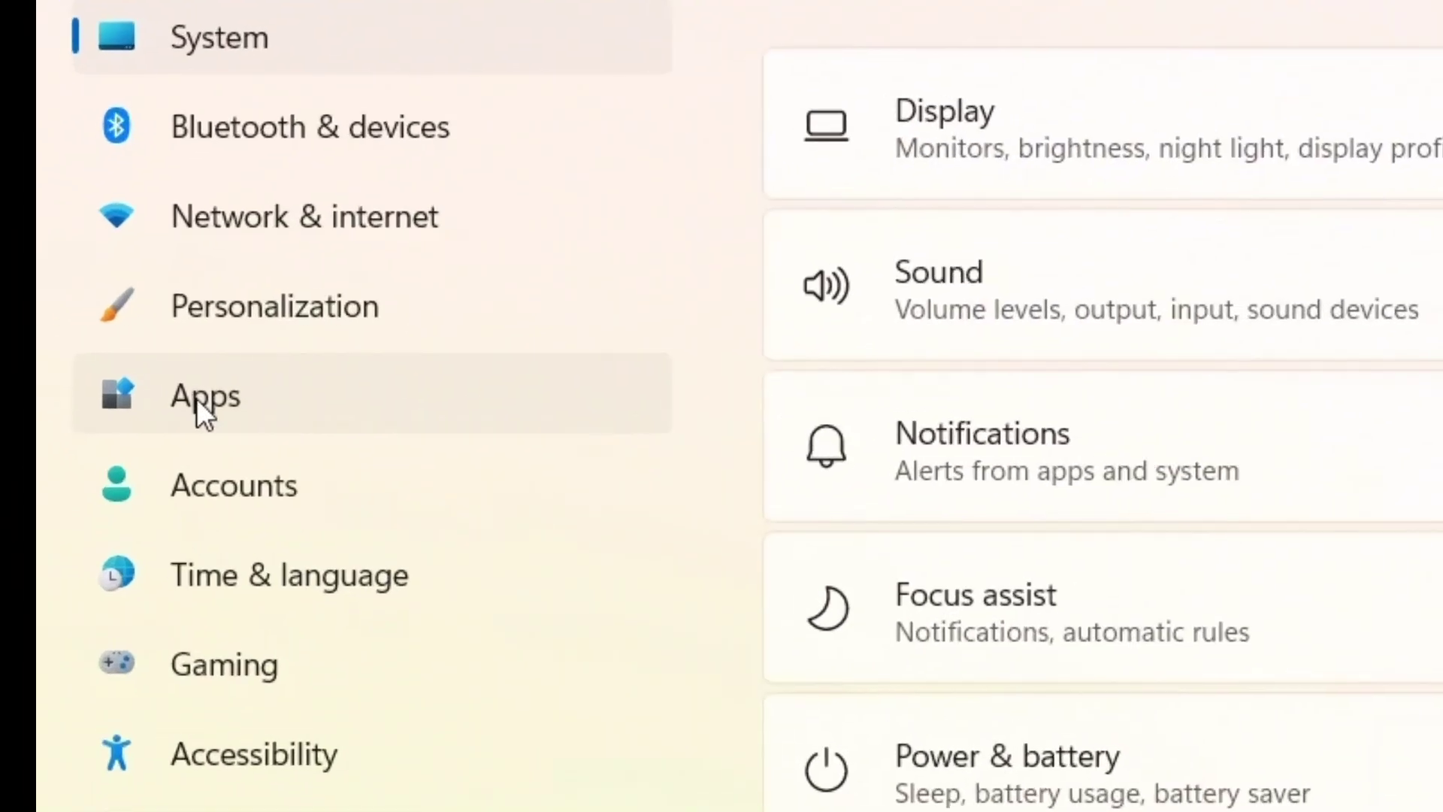
pyautogui.click(67, 360)
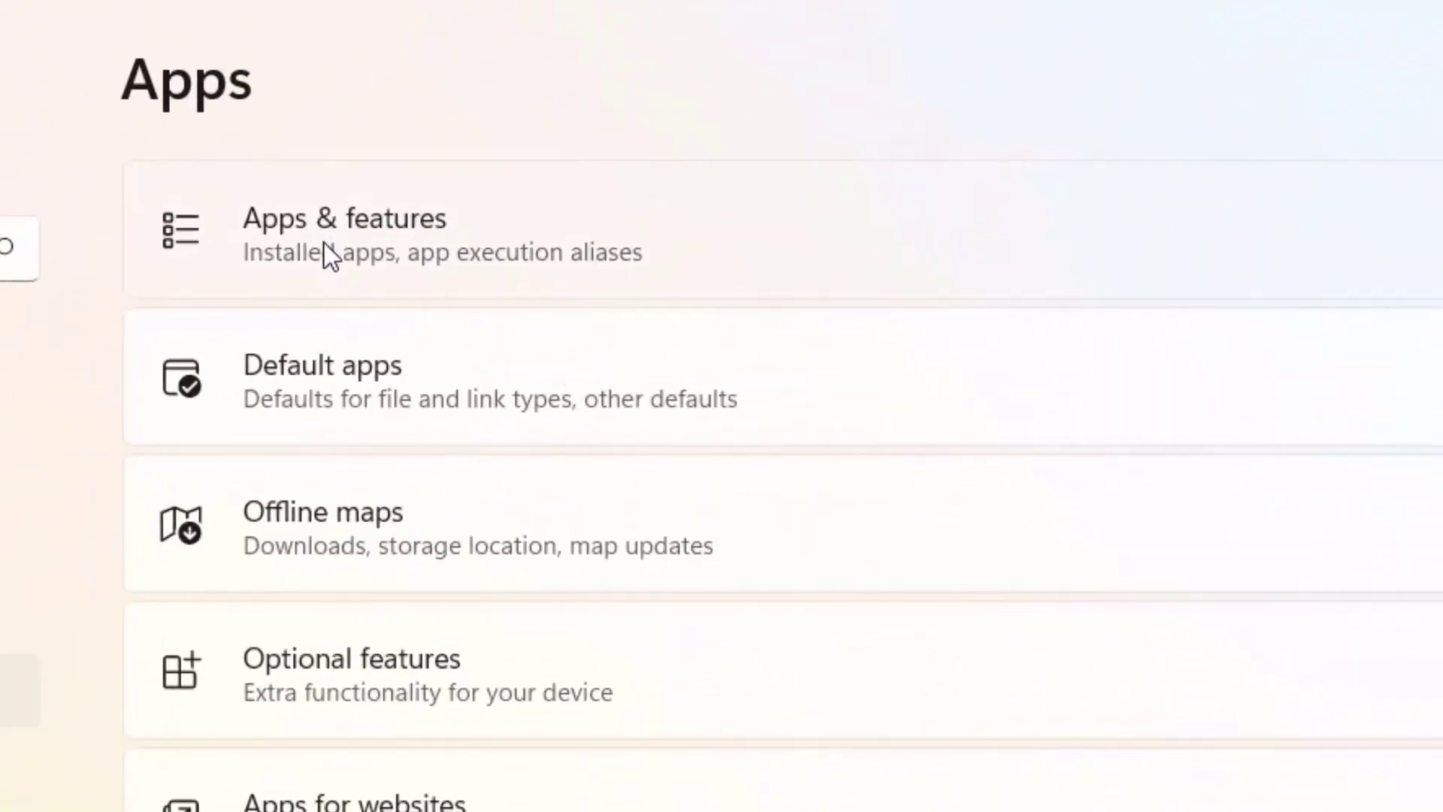
pyautogui.click(401, 148)
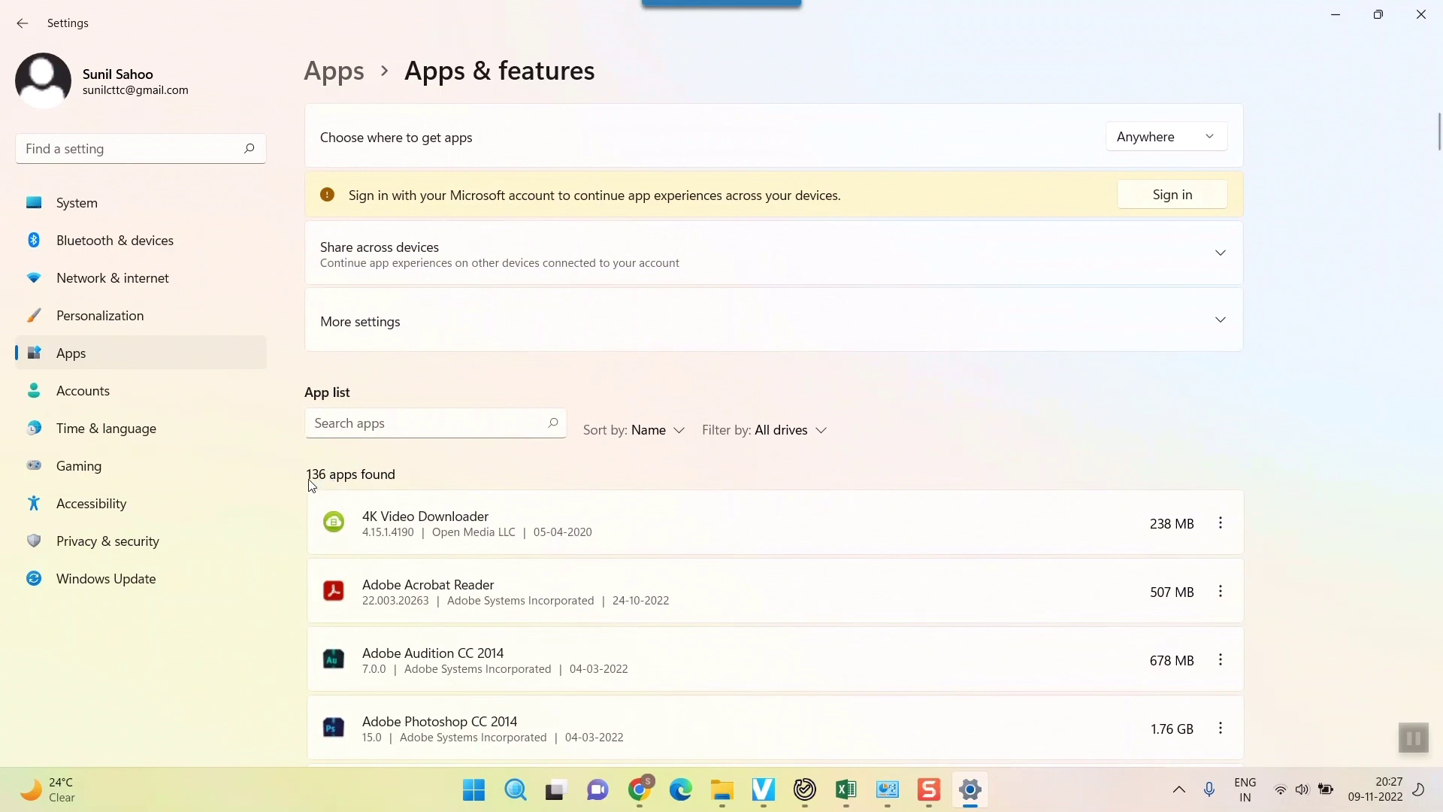
pyautogui.scroll(-3, 544, 623)
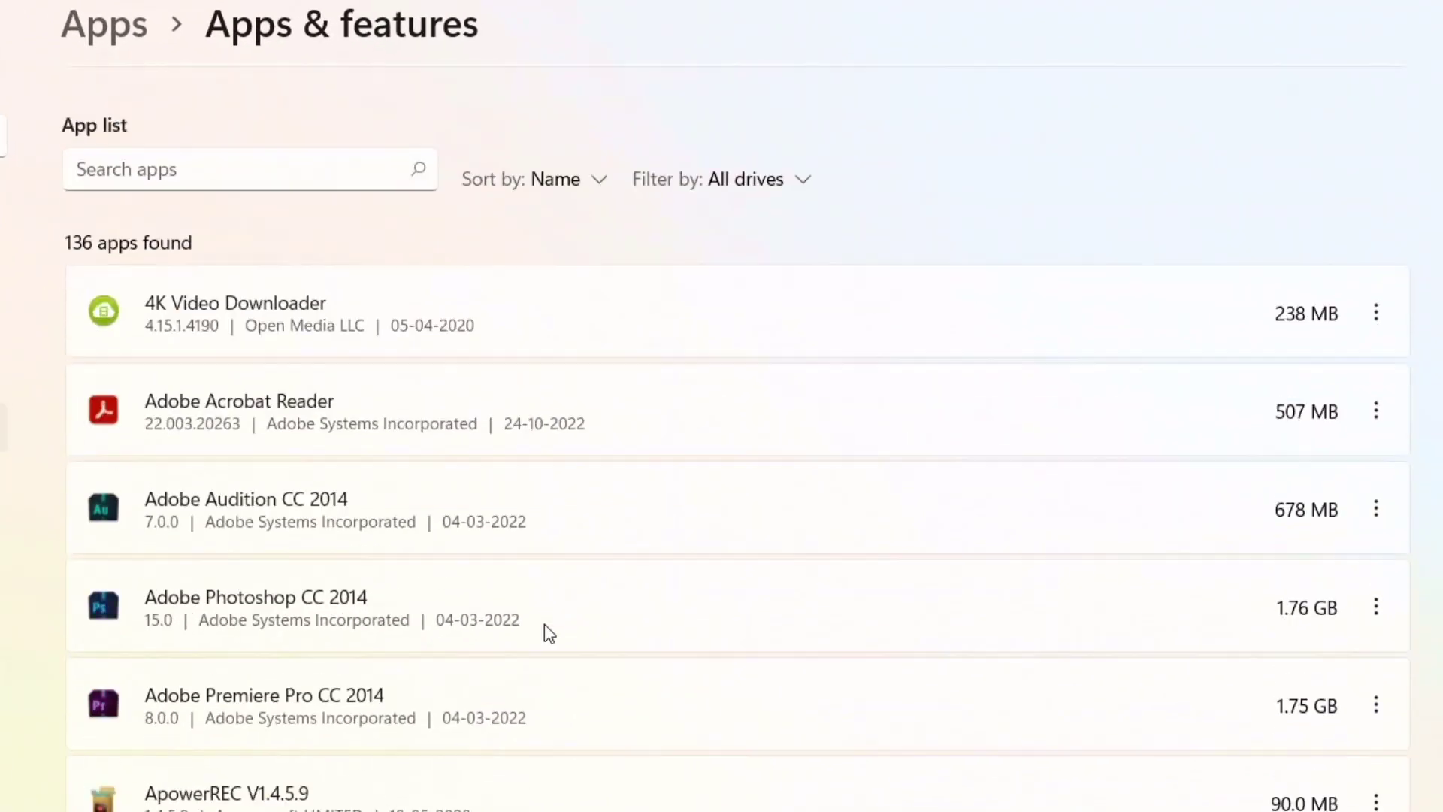
pyautogui.scroll(-3, 545, 628)
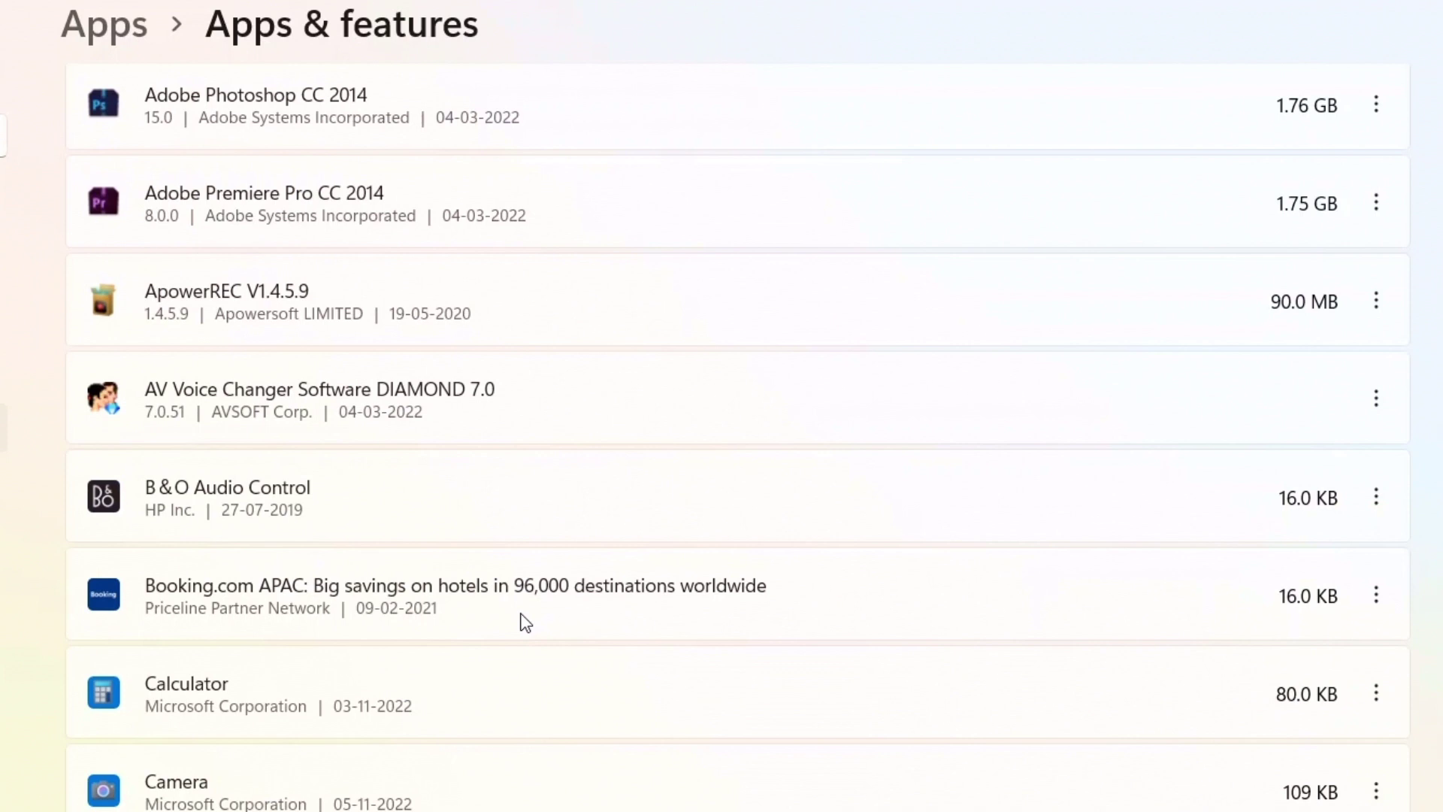
pyautogui.scroll(5, 518, 623)
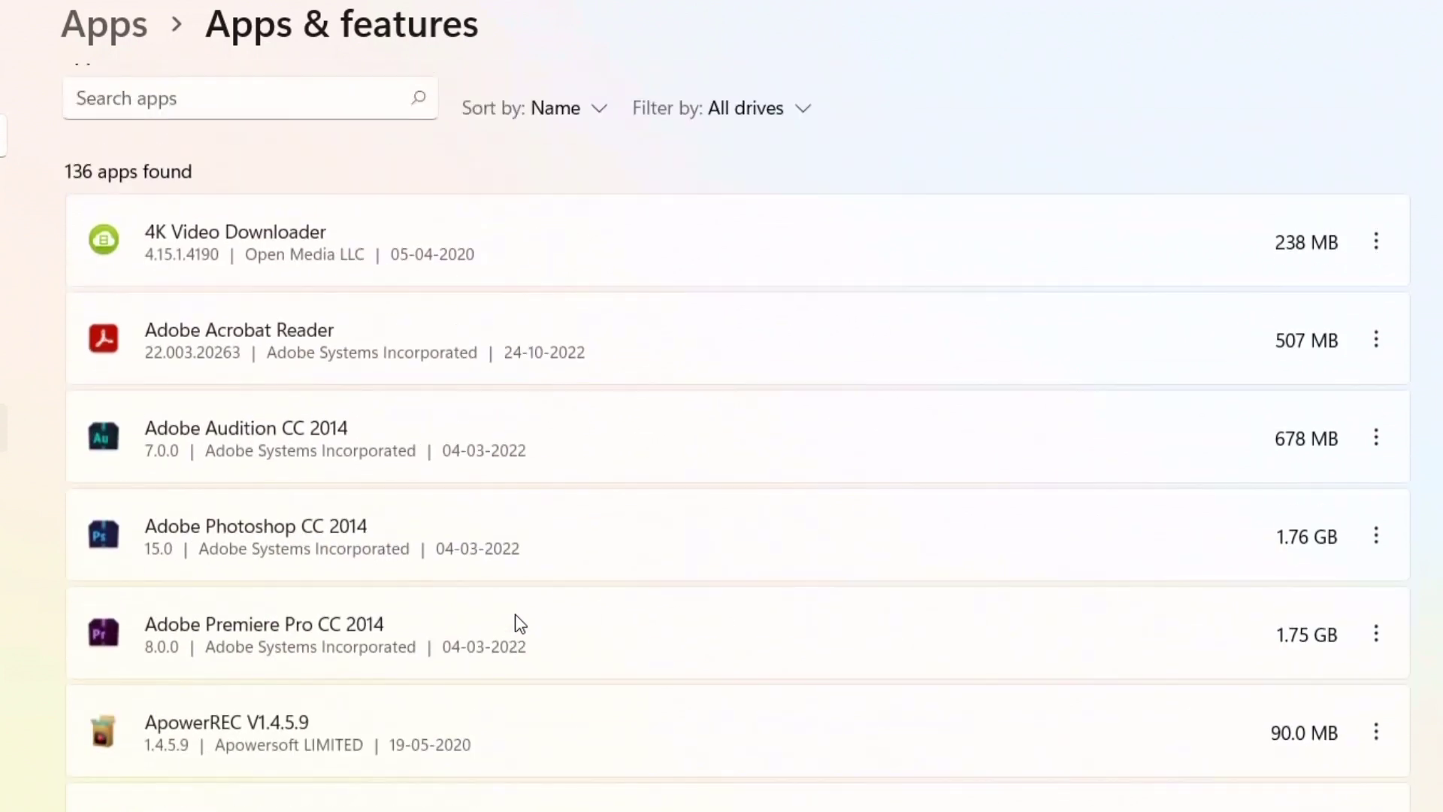
pyautogui.scroll(-10, 517, 622)
pyautogui.scroll(-4, 515, 624)
pyautogui.scroll(-1, 510, 626)
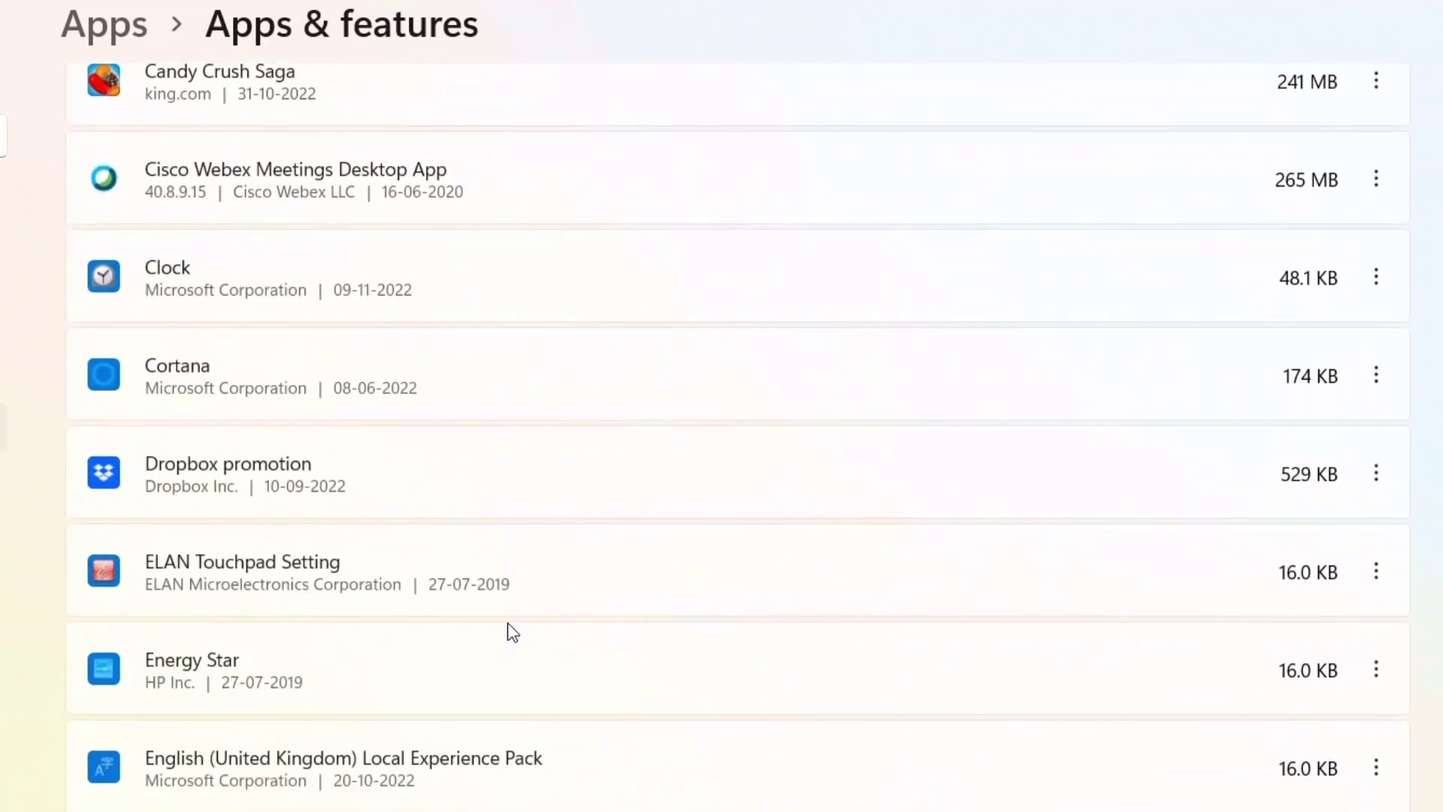
pyautogui.scroll(-1, 507, 631)
pyautogui.scroll(-6, 508, 623)
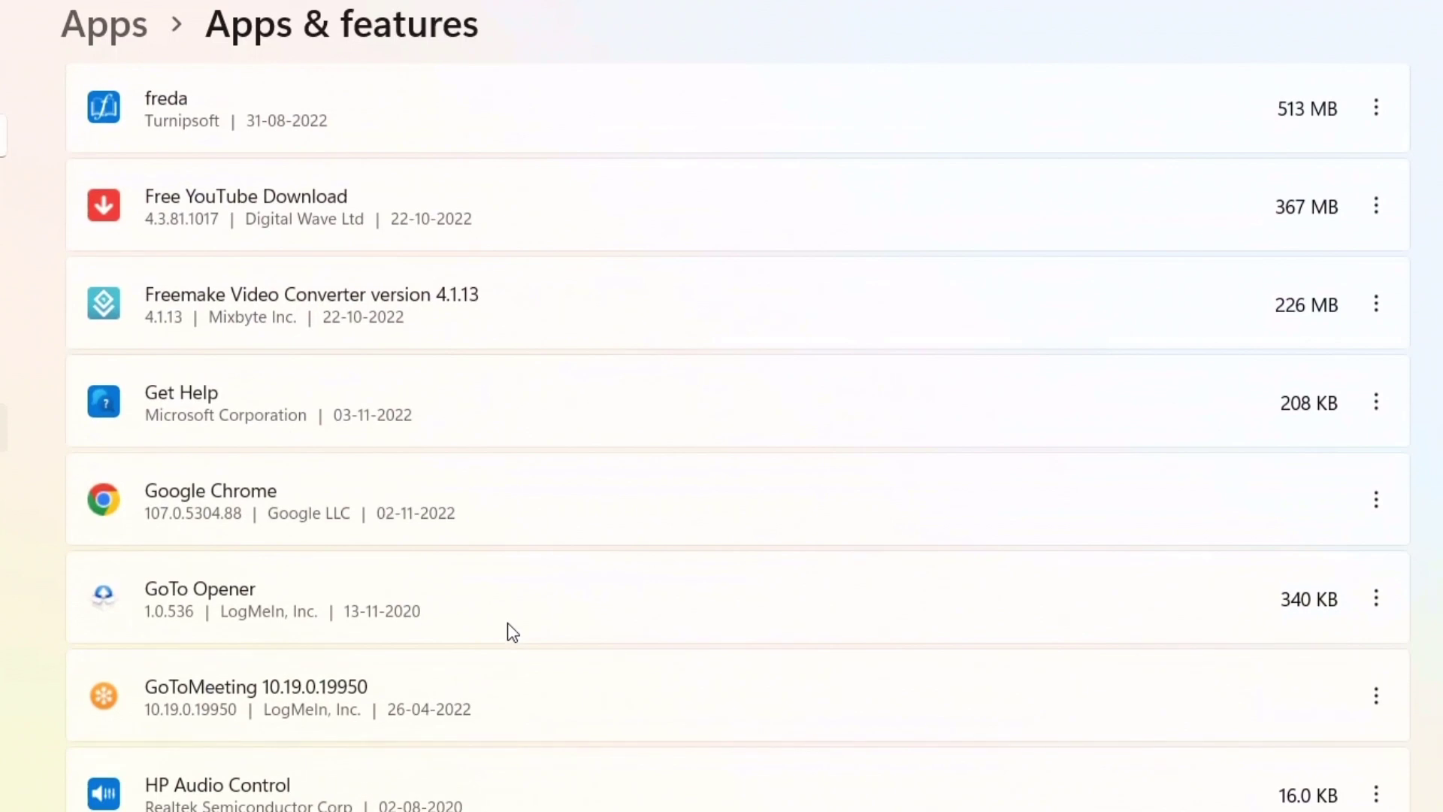
pyautogui.scroll(-4, 386, 451)
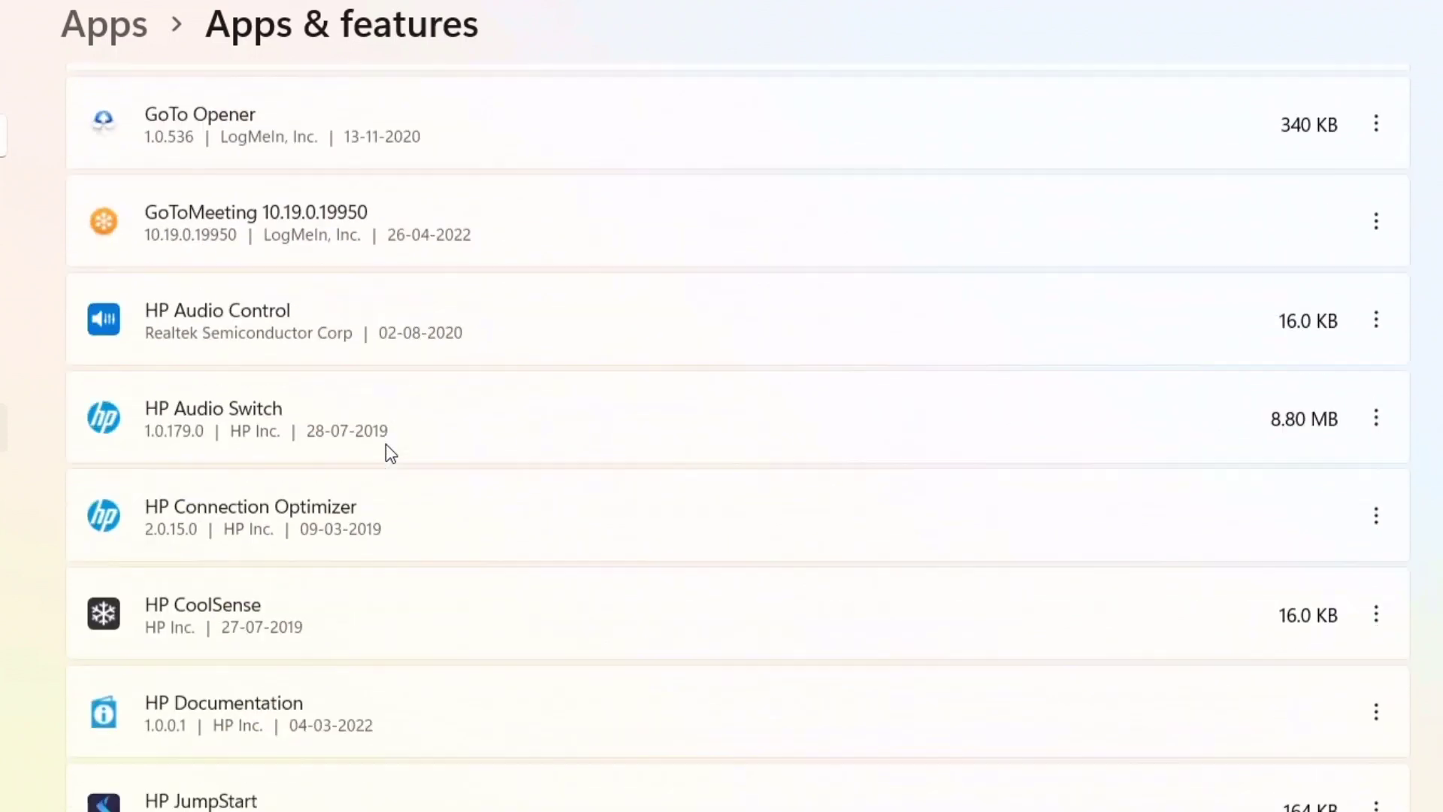
pyautogui.scroll(-4, 386, 452)
pyautogui.scroll(-6, 386, 450)
pyautogui.scroll(-6, 389, 456)
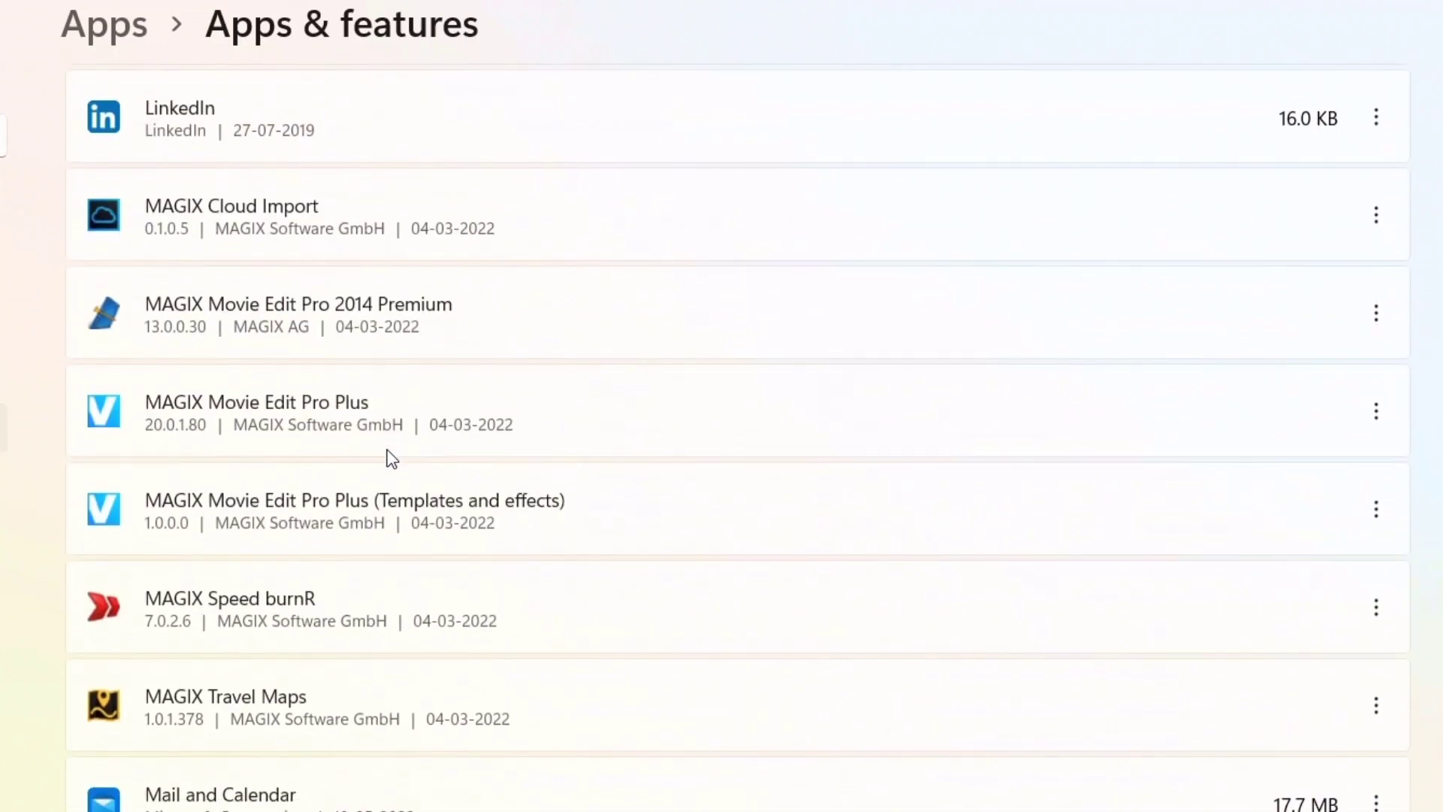
pyautogui.scroll(-3, 393, 460)
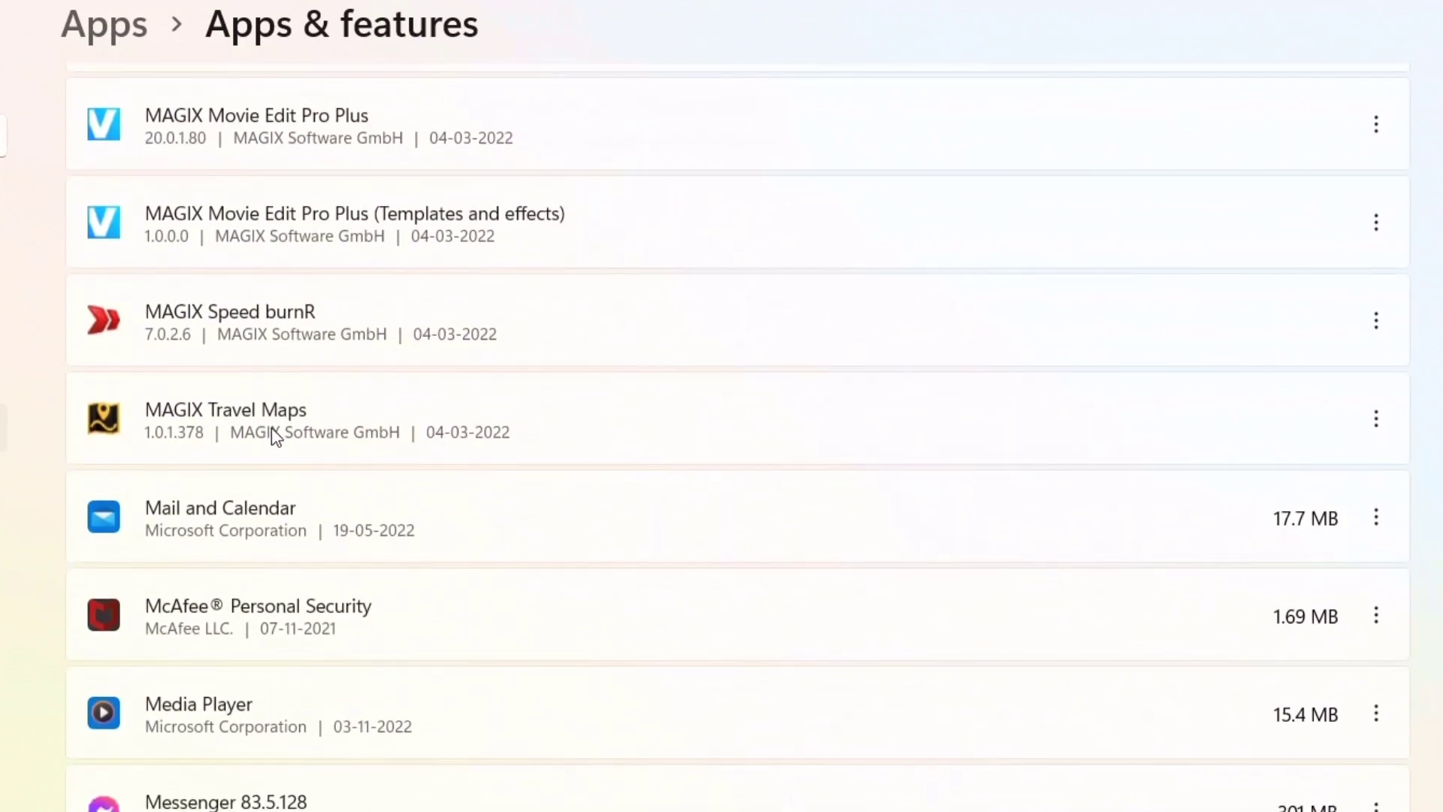
# Step: Open MAGIX Travel Maps' removal menu in Apps & features and dismiss it without uninstalling
pyautogui.click(1376, 420)
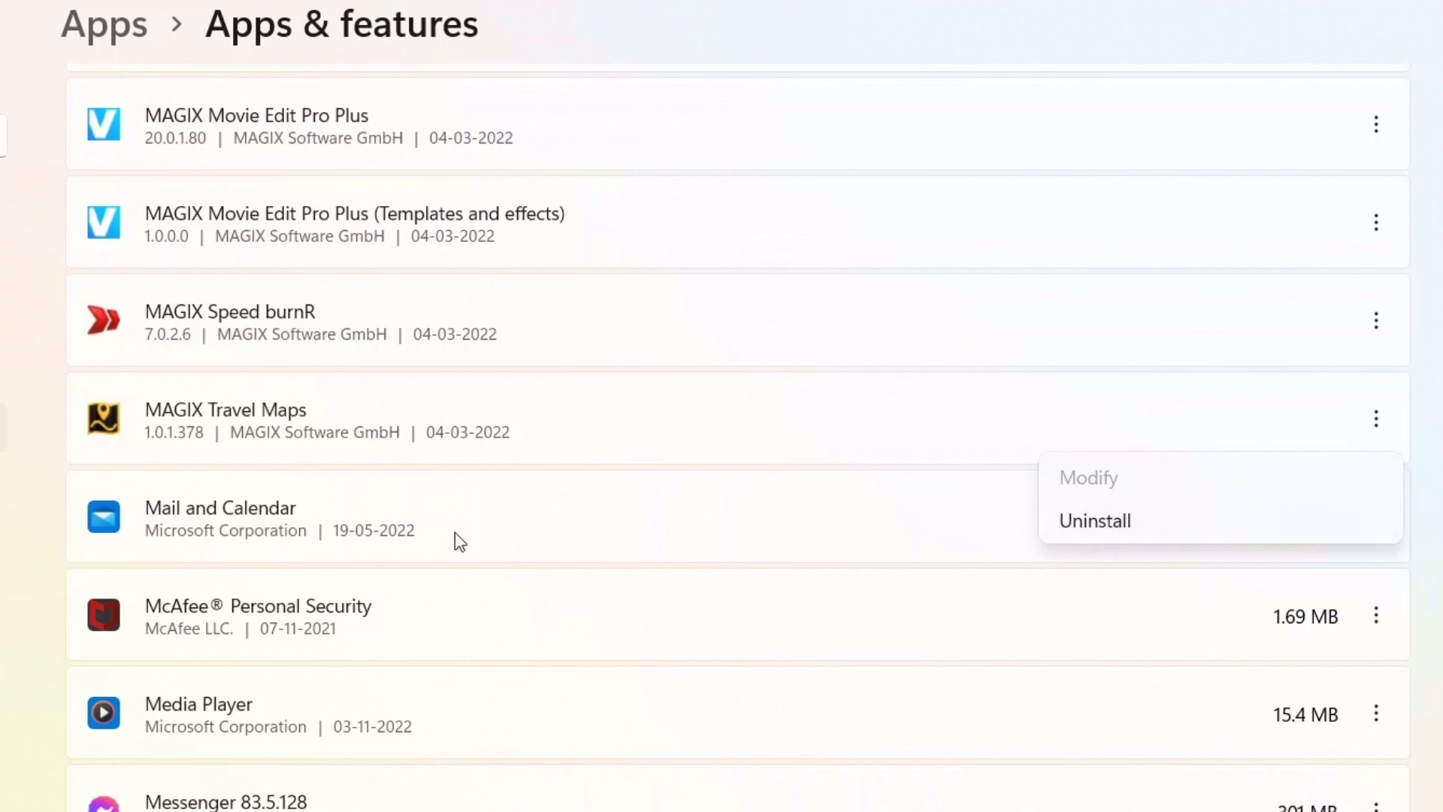
pyautogui.click(851, 517)
pyautogui.scroll(-3, 868, 554)
pyautogui.scroll(-7, 867, 553)
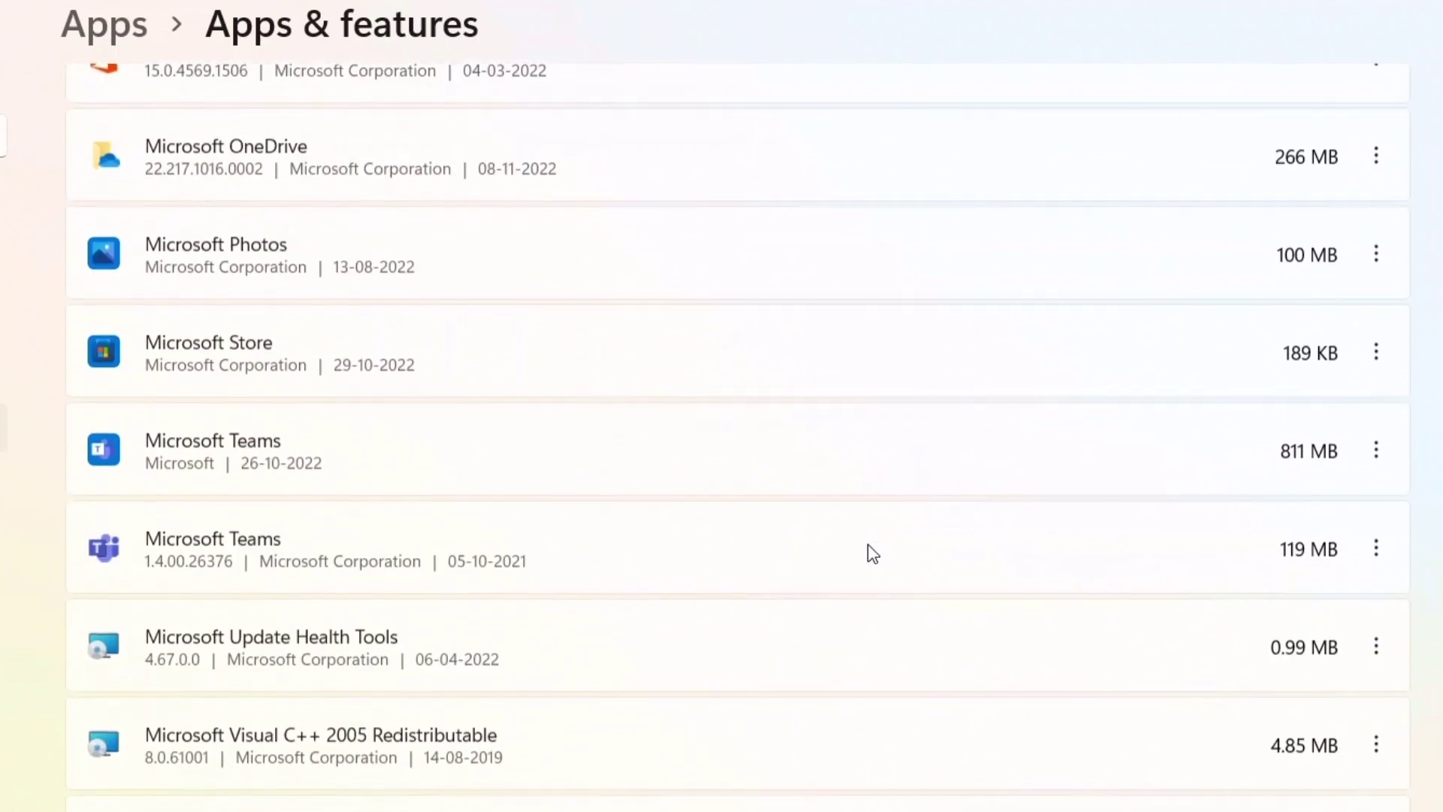
pyautogui.scroll(4, 885, 536)
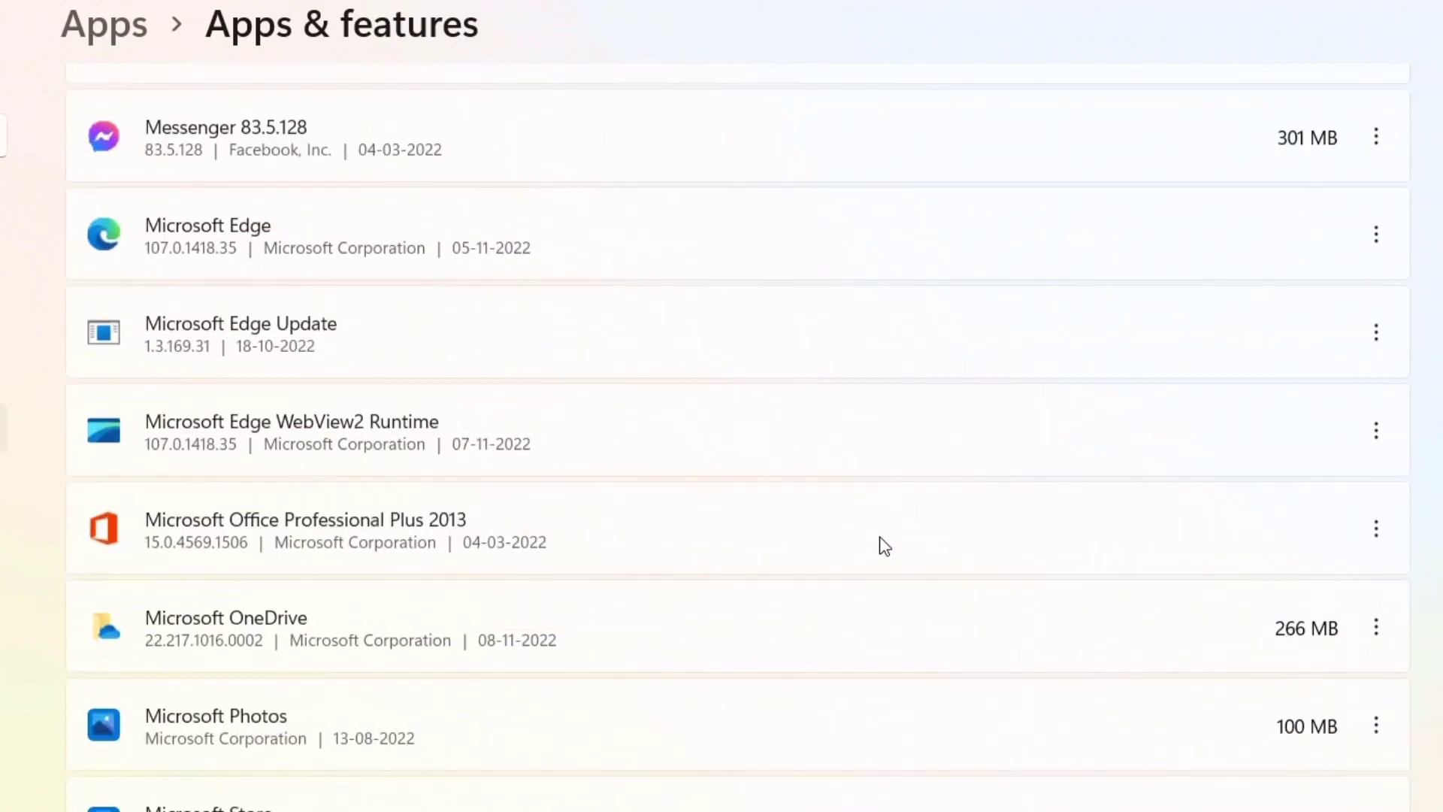
pyautogui.scroll(5, 883, 545)
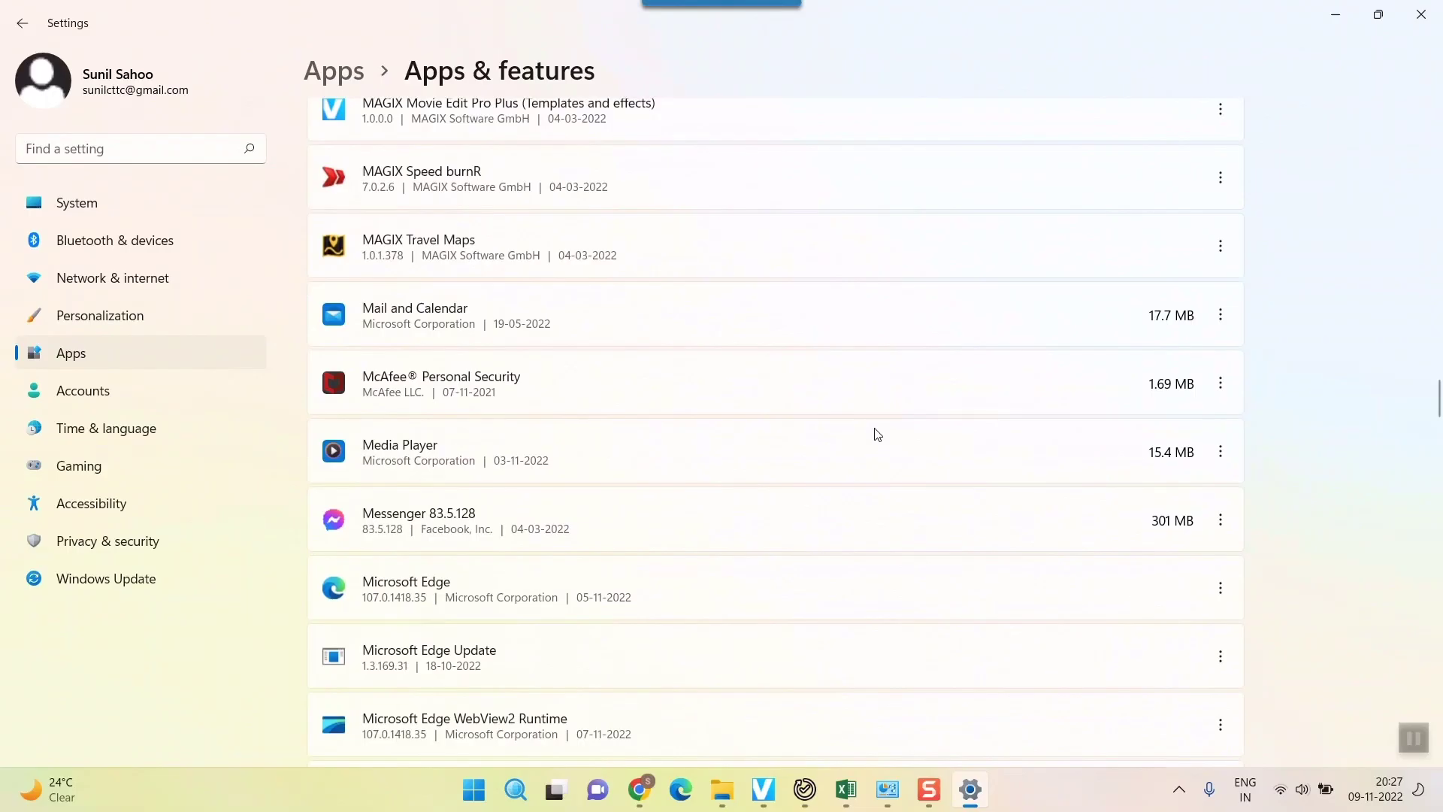
pyautogui.press('super')
pyautogui.press('super')
# Step: Close Settings, search Start for 'control' and open Control Panel in Category view
pyautogui.click(1420, 15)
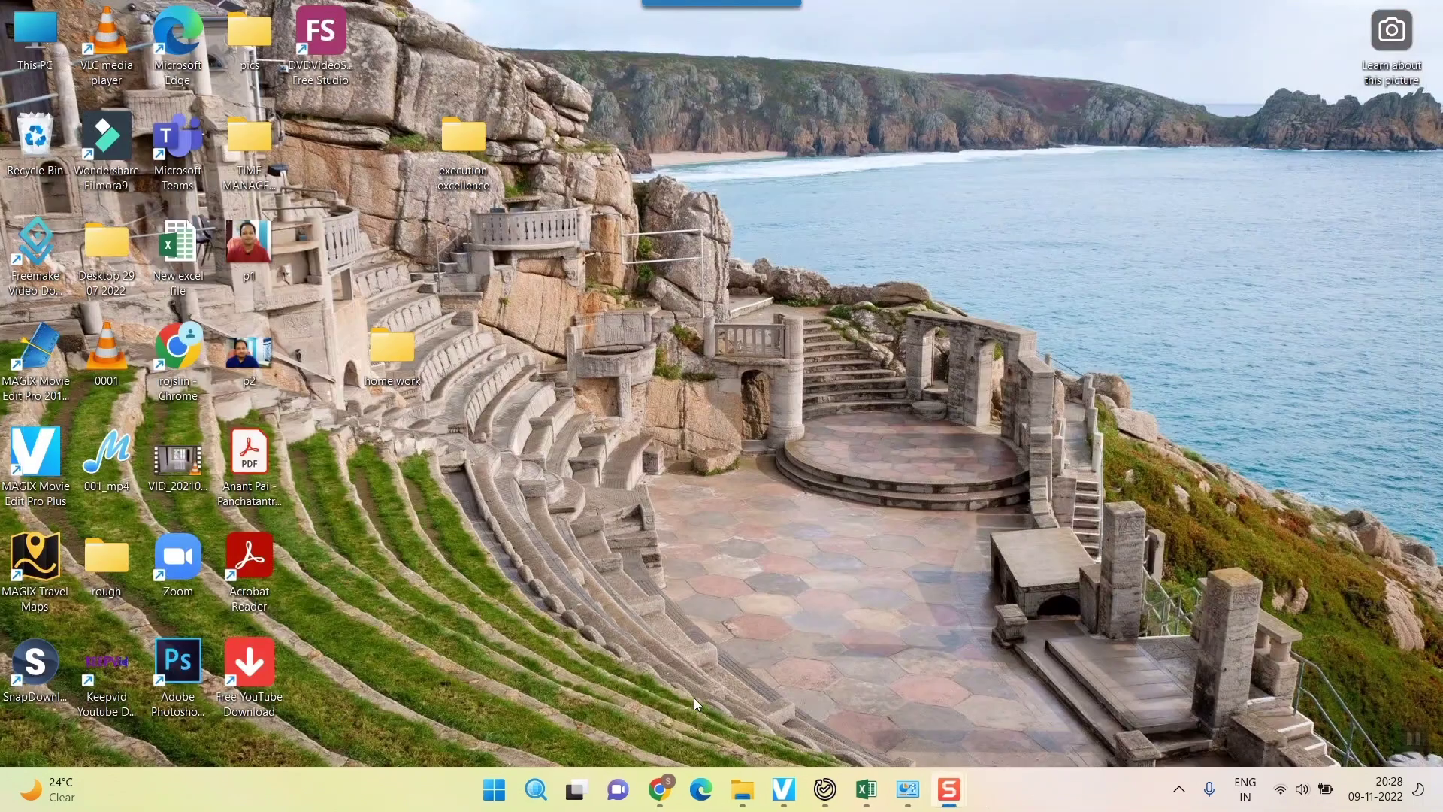
pyautogui.press('super')
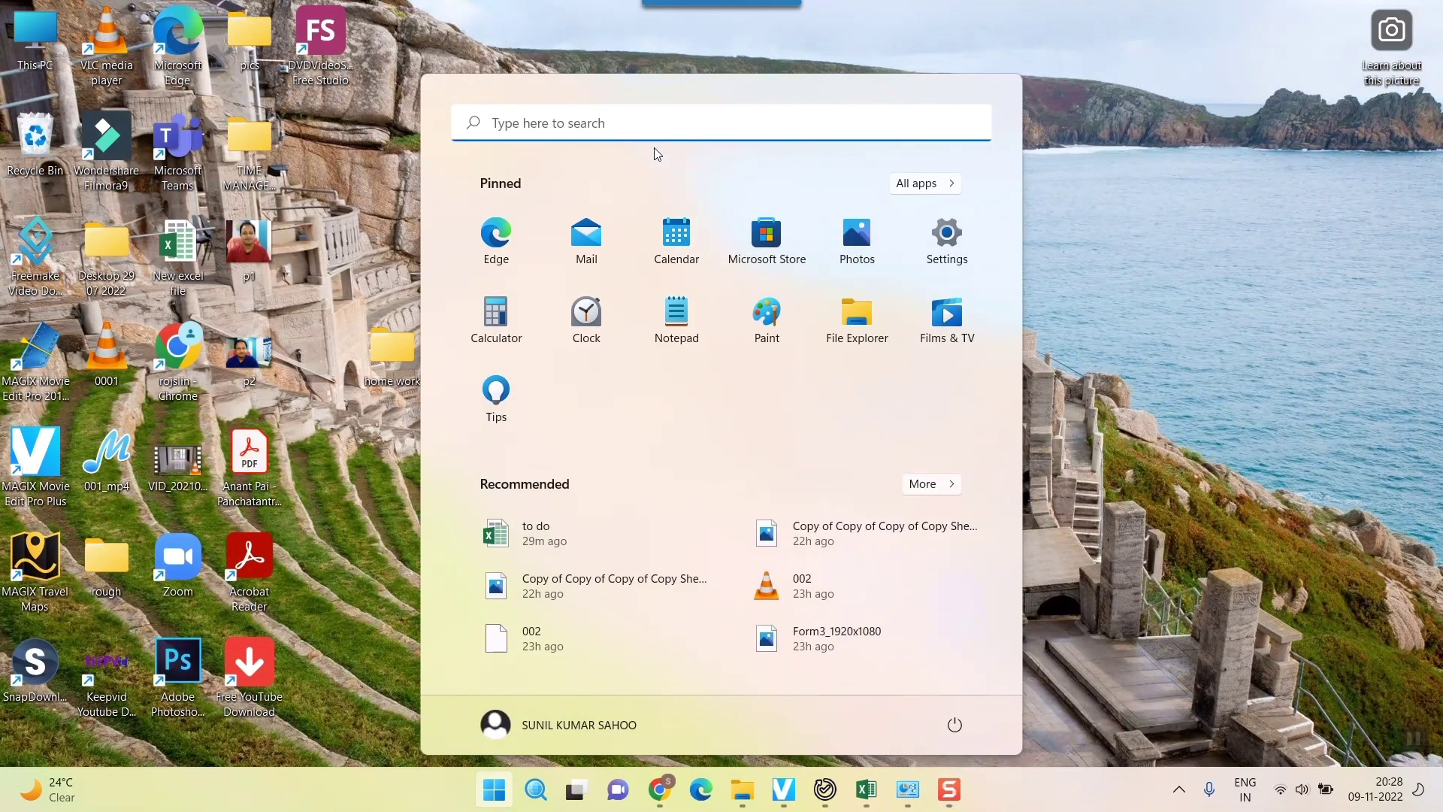
pyautogui.click(613, 124)
pyautogui.write('con')
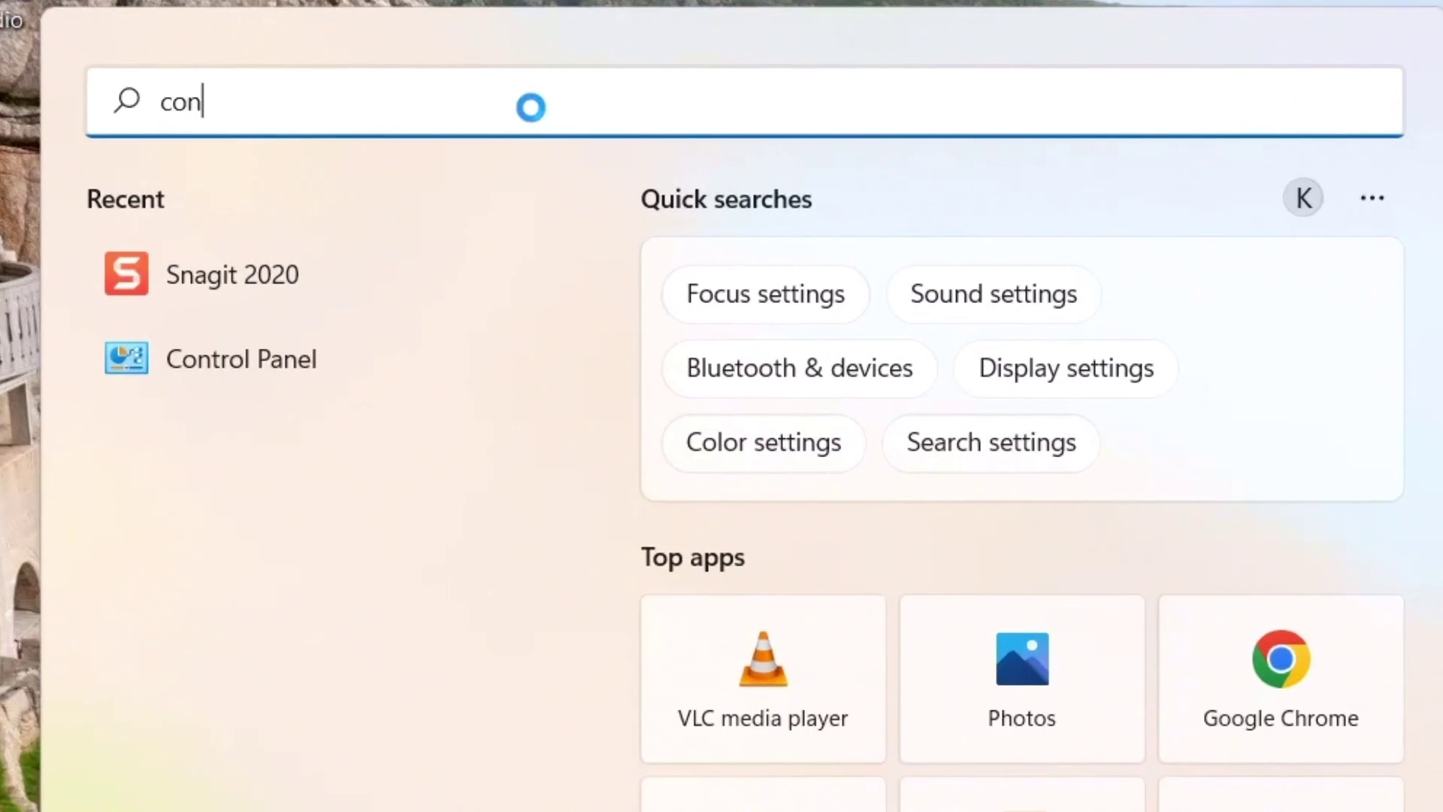
pyautogui.write('trol')
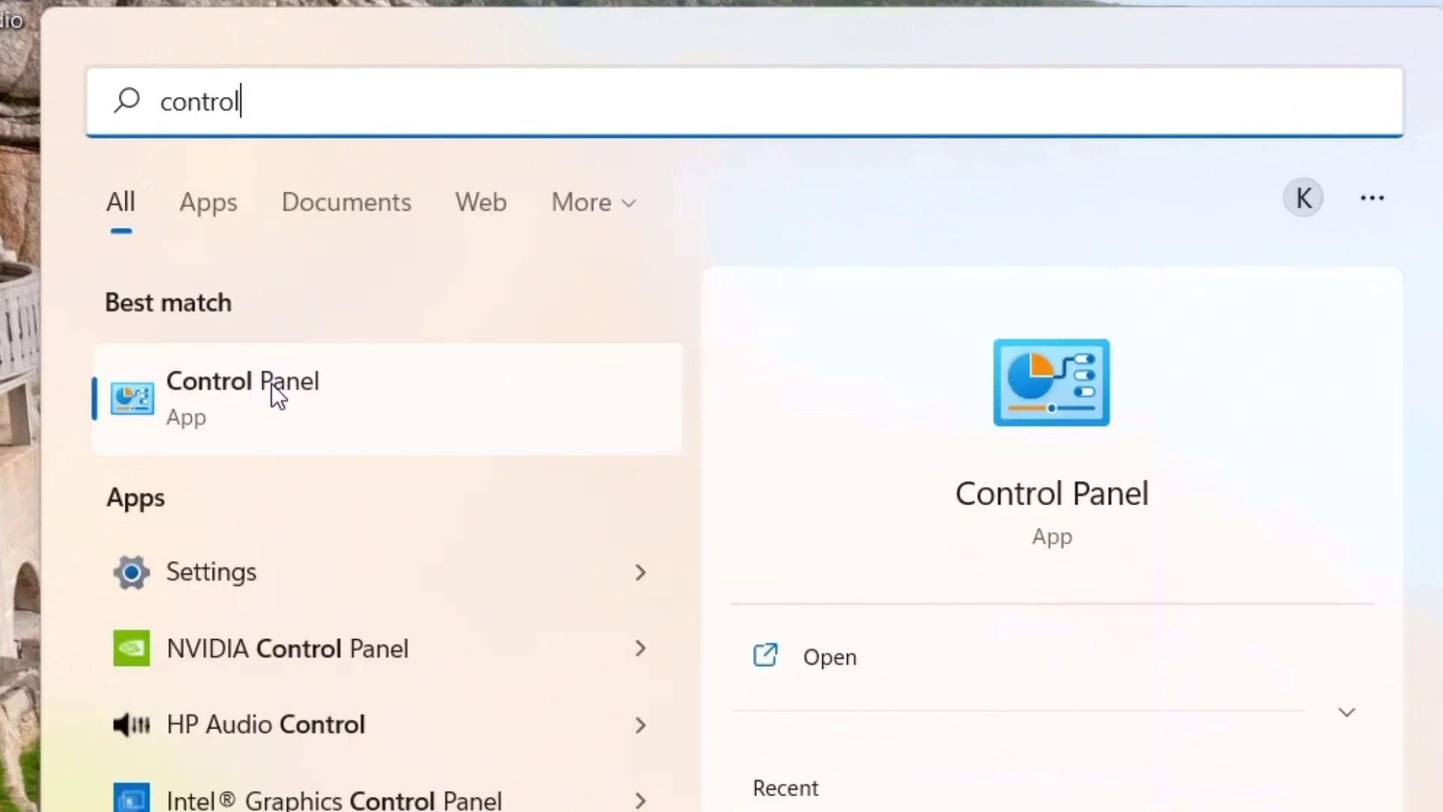
pyautogui.click(252, 403)
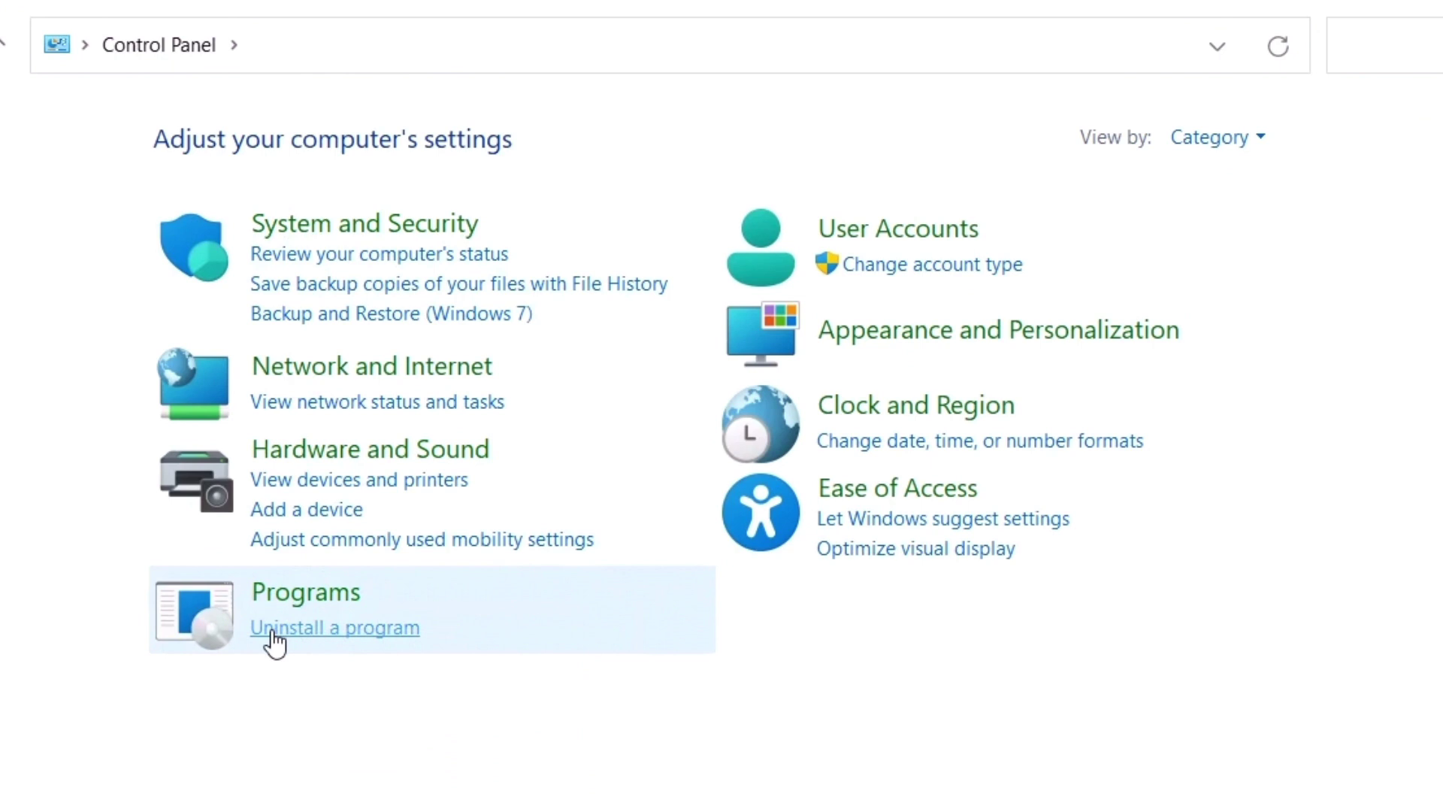
# Step: Open Programs and Features maximized, listing 75 programs, and choose Uninstall for HP Audio Switch
pyautogui.click(323, 631)
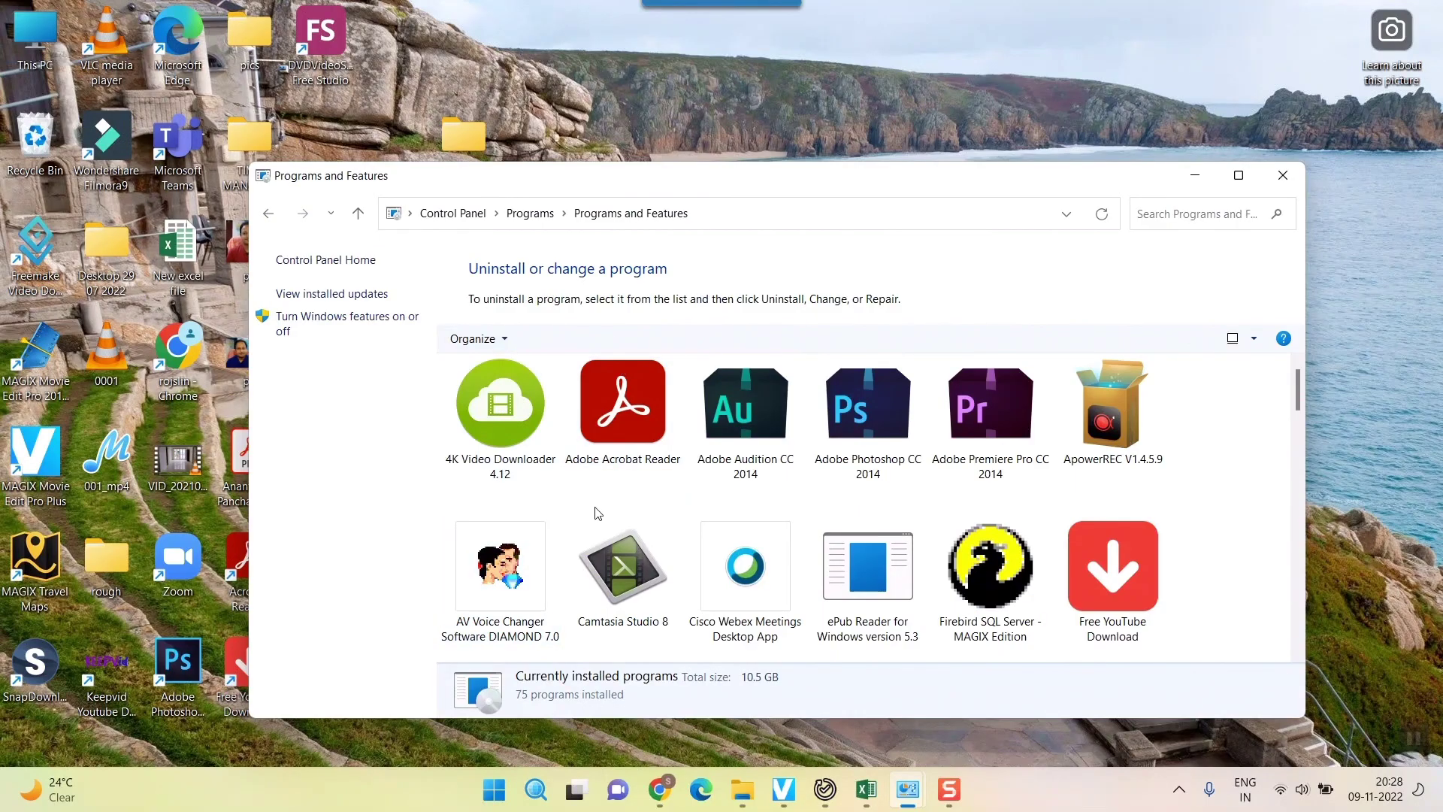
pyautogui.click(1237, 178)
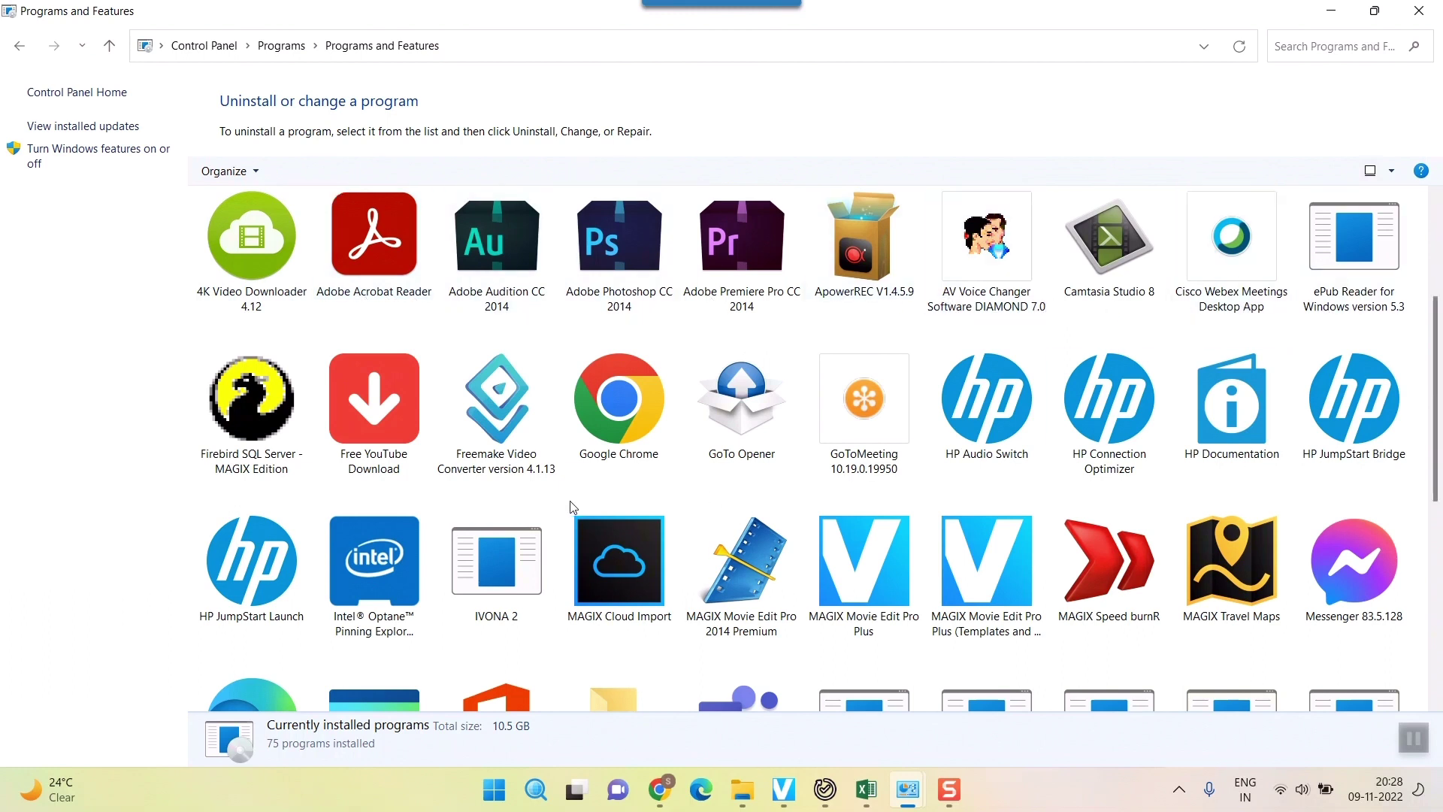
pyautogui.scroll(-10, 564, 490)
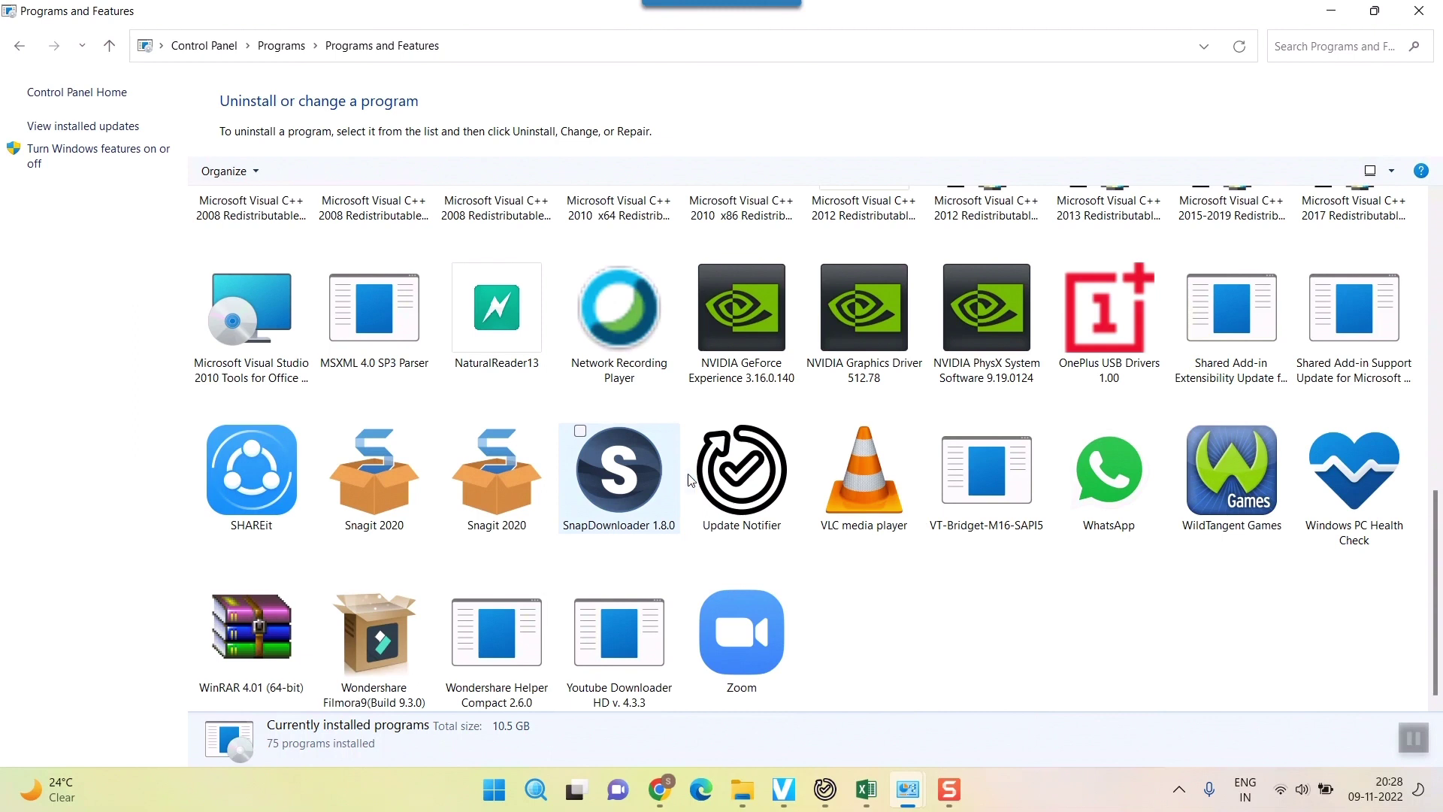
pyautogui.click(1092, 347)
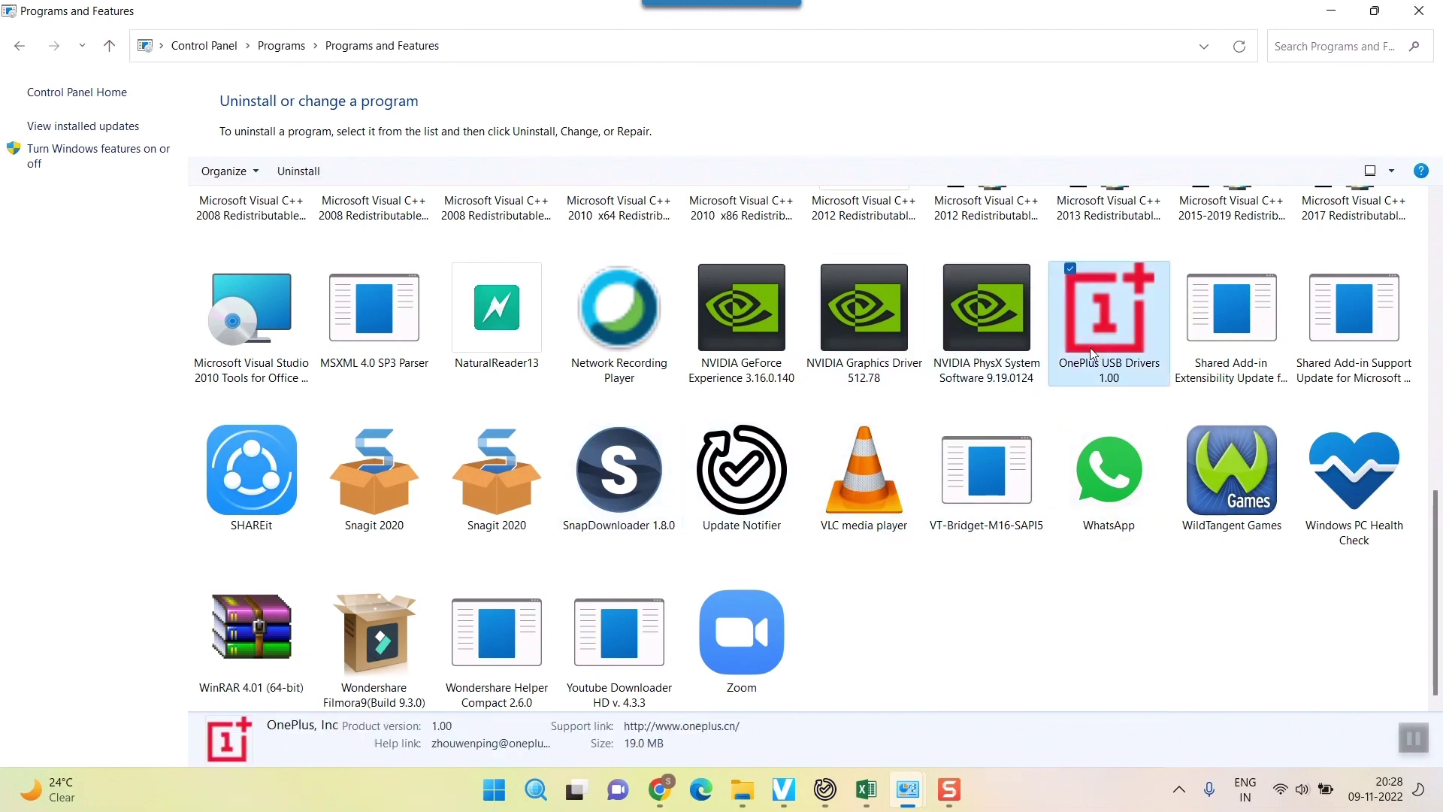
pyautogui.scroll(10, 841, 402)
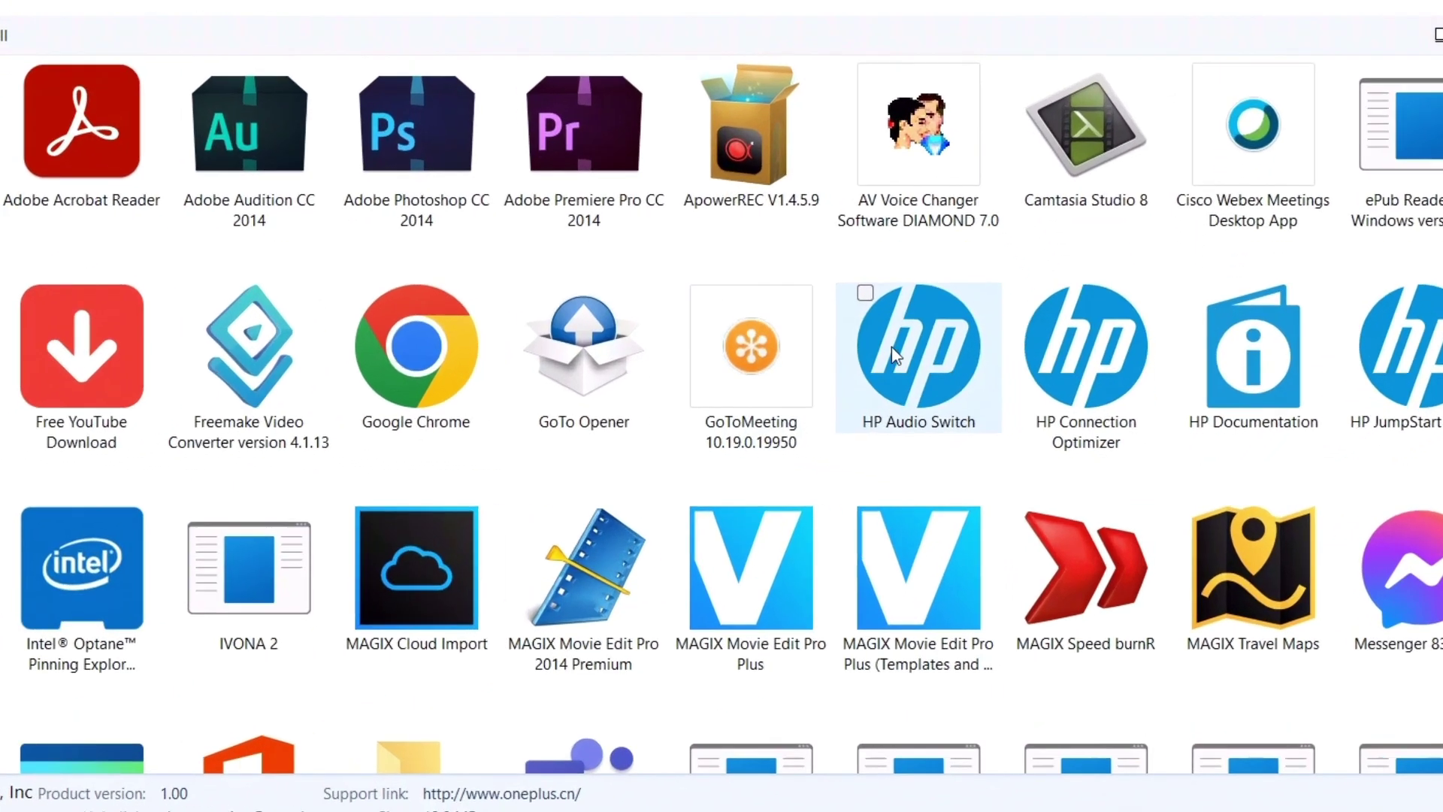
pyautogui.rightClick(967, 397)
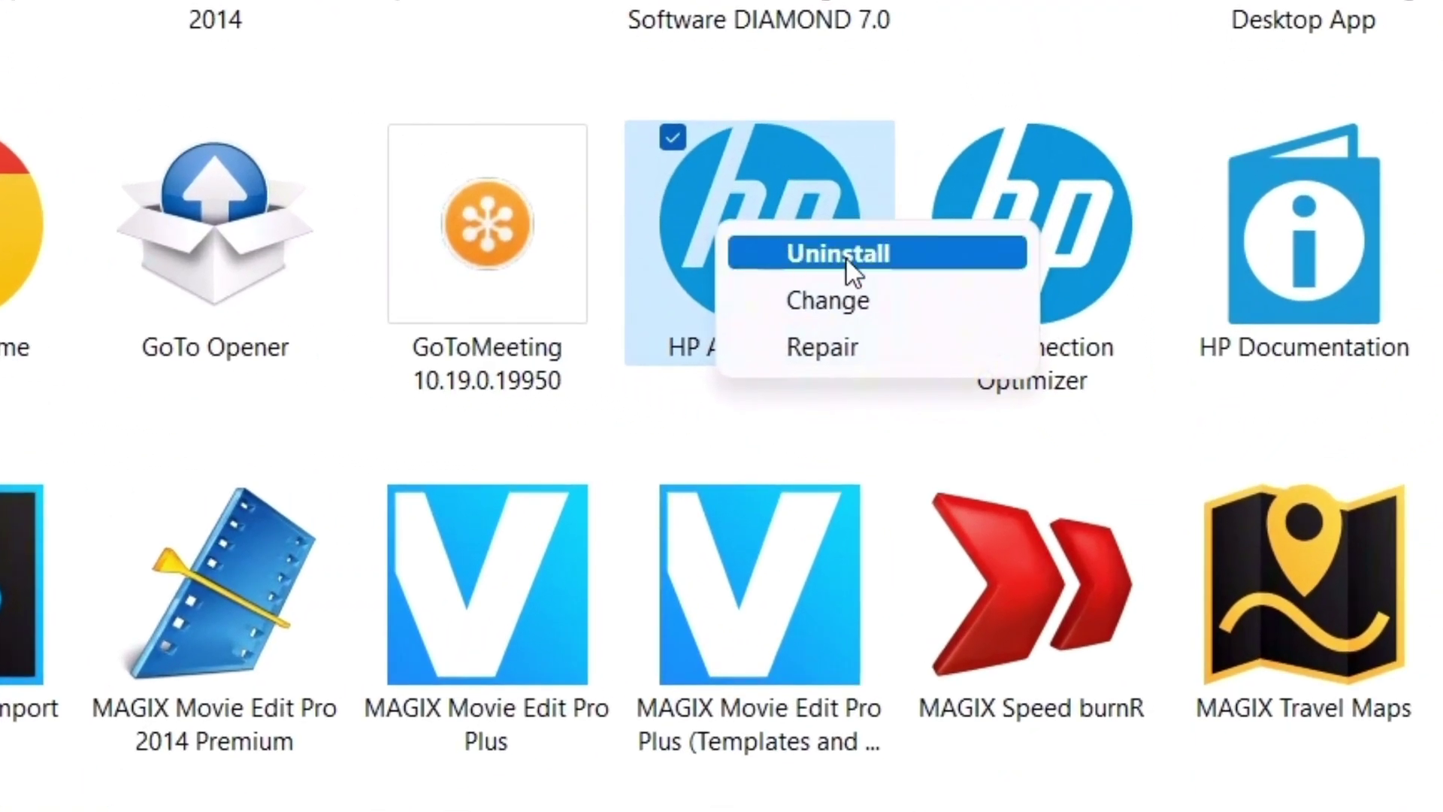
pyautogui.click(846, 270)
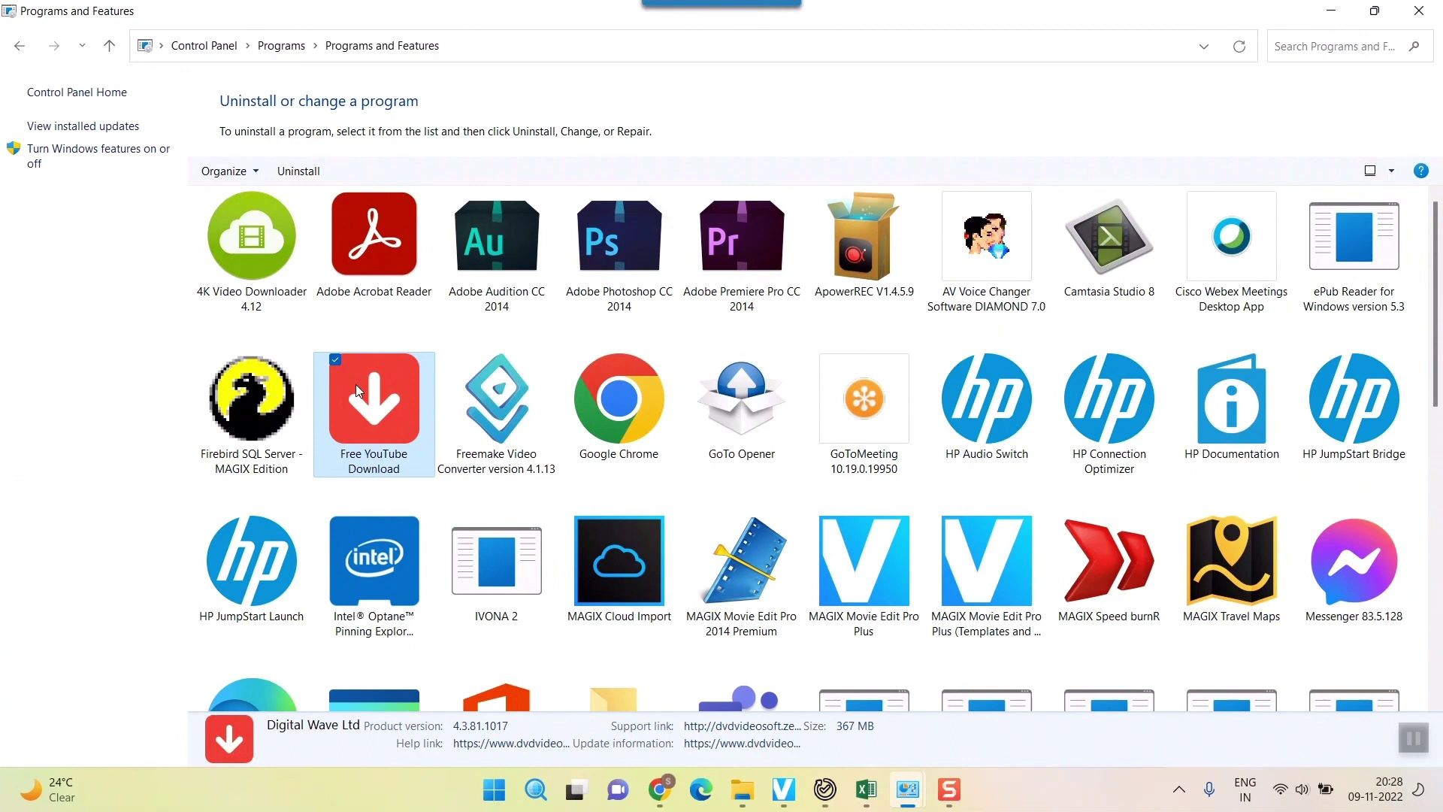